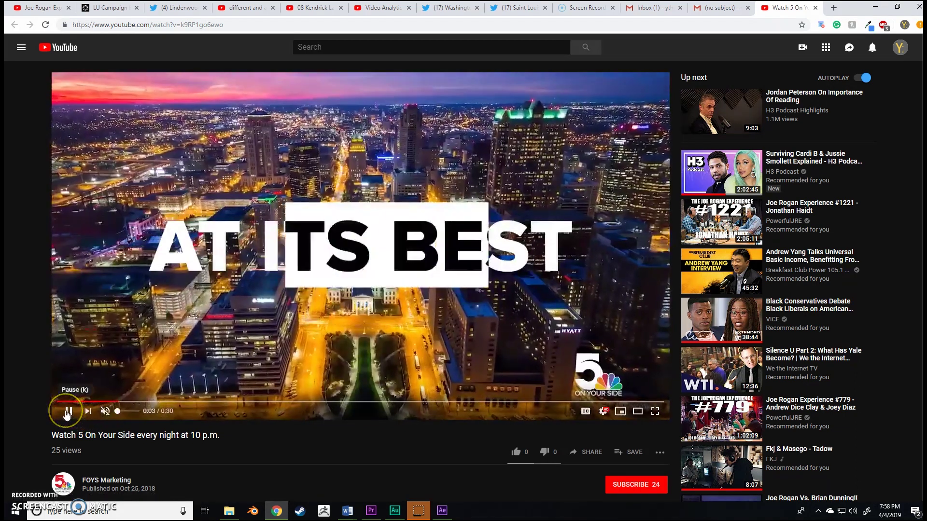
Step: Watch the reference clip's sliding-box reveal, pausing and resuming, and stop it at 0:06
{"action": "left_click", "coordinate": [67, 413]}
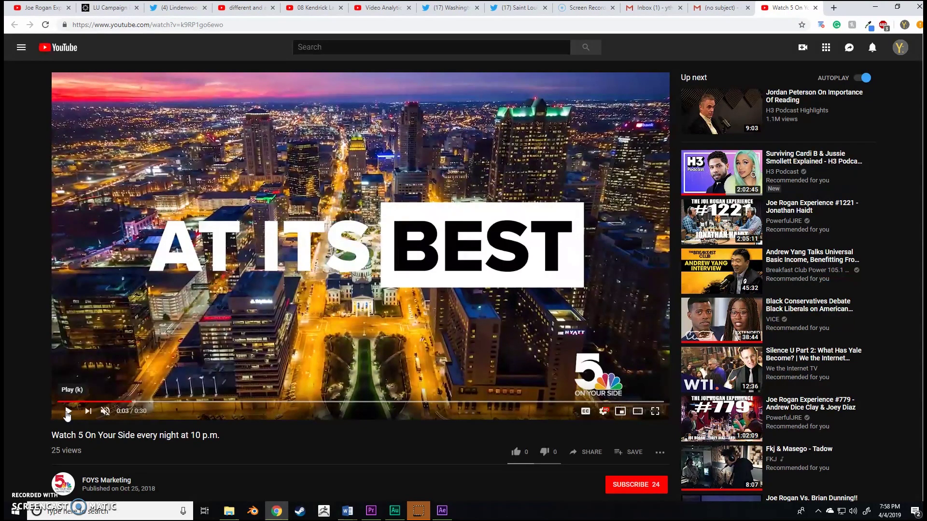
{"action": "left_click", "coordinate": [67, 412]}
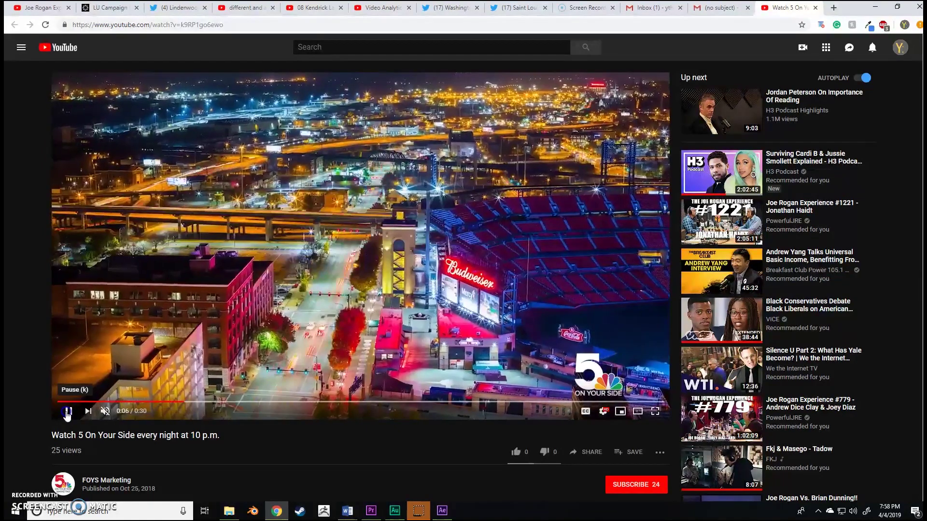
{"action": "left_click", "coordinate": [67, 412]}
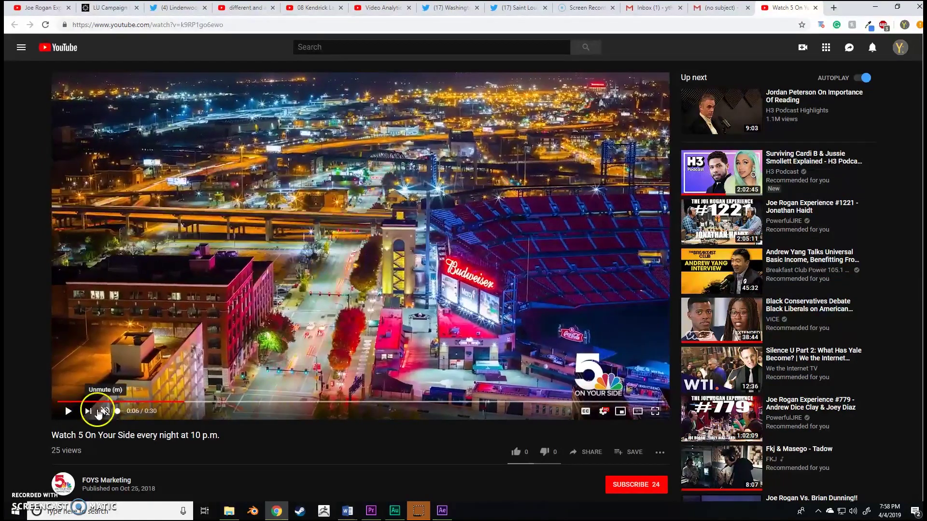
Step: Switch to After Effects, dismiss the Start screen and begin a new composition
{"action": "left_click", "coordinate": [441, 510]}
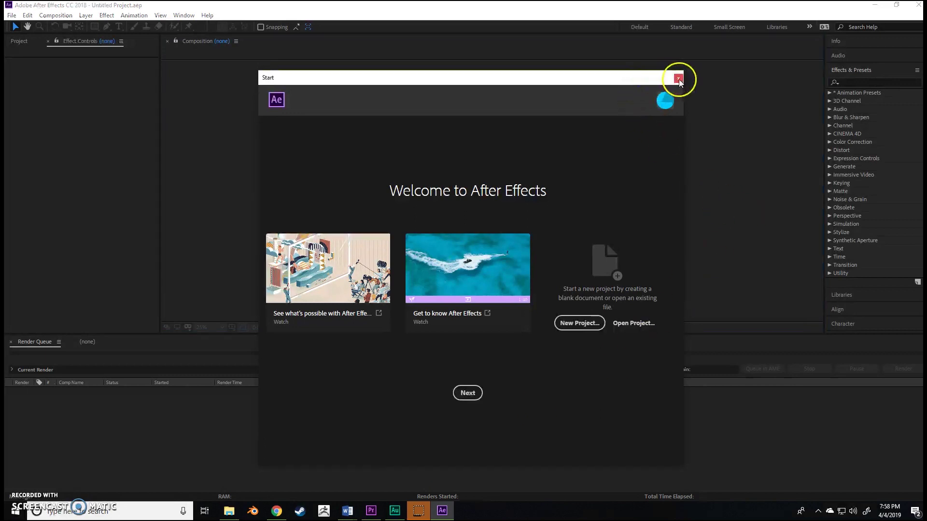
{"action": "left_click", "coordinate": [676, 80]}
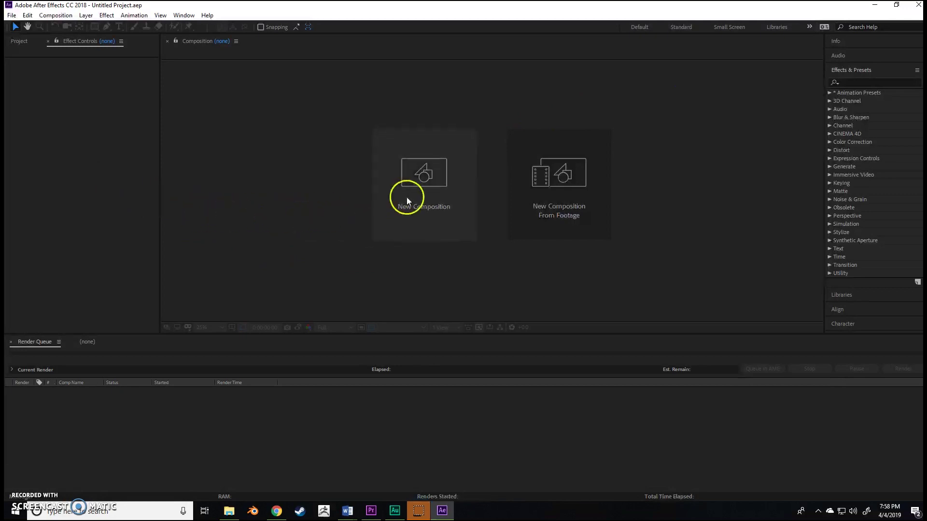
{"action": "left_click", "coordinate": [392, 199]}
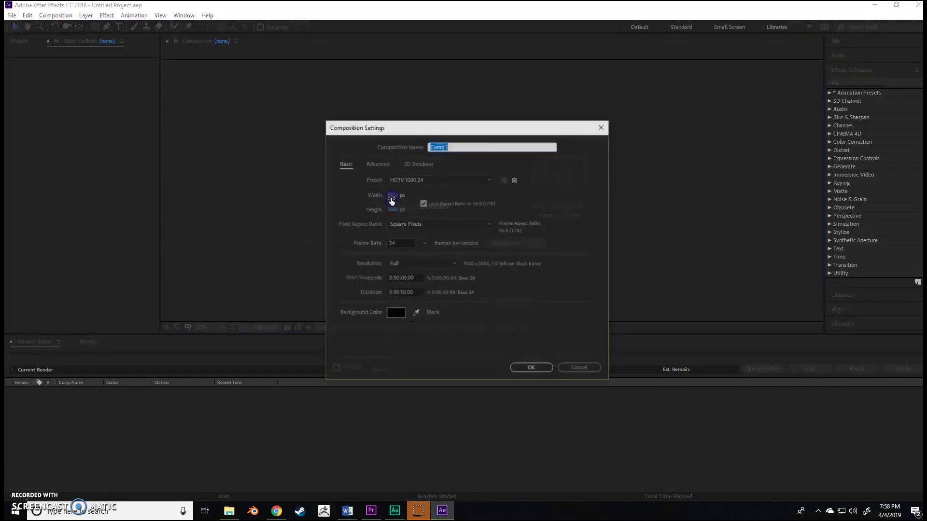
Step: Set Comp 1 to HDTV 1080, 1920×1080 at 29.97 fps, 10 seconds long
{"action": "left_click", "coordinate": [395, 289]}
{"action": "left_click", "coordinate": [406, 291]}
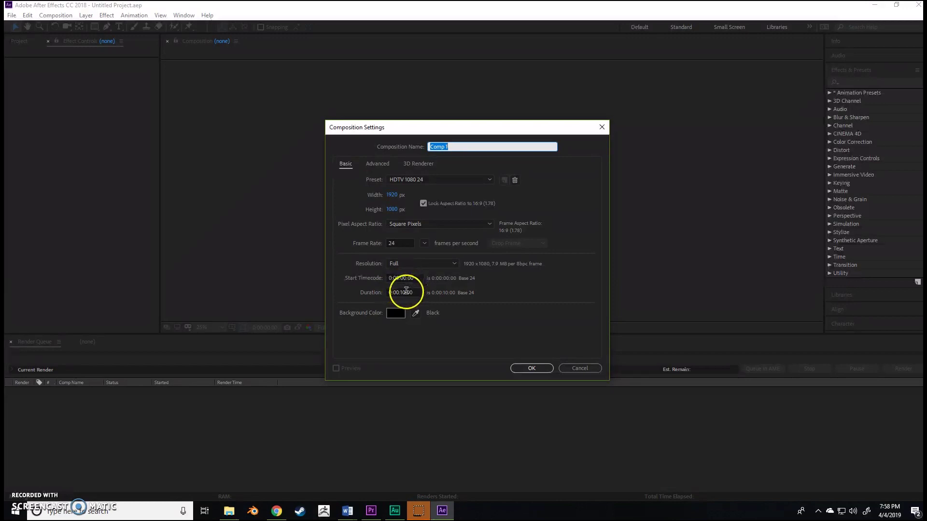
{"action": "left_click", "coordinate": [445, 292]}
{"action": "left_click", "coordinate": [401, 197]}
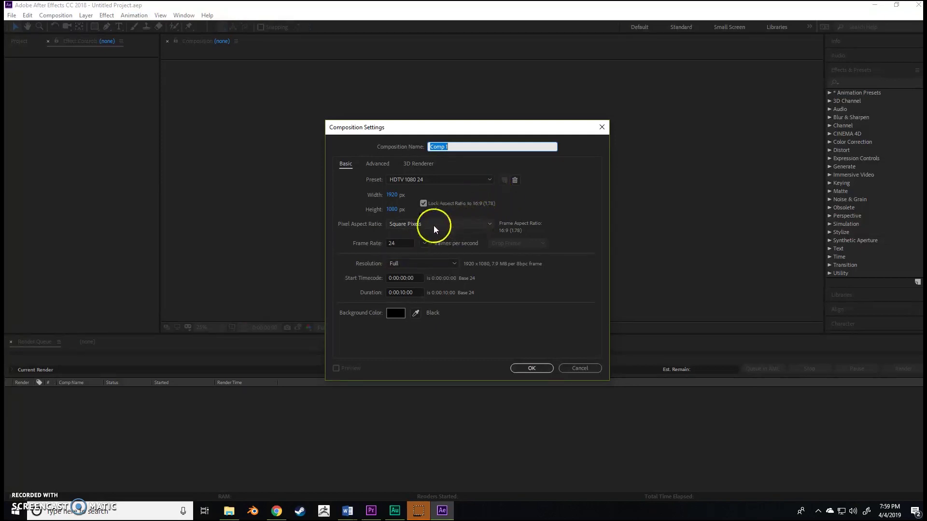
{"action": "left_click", "coordinate": [425, 244]}
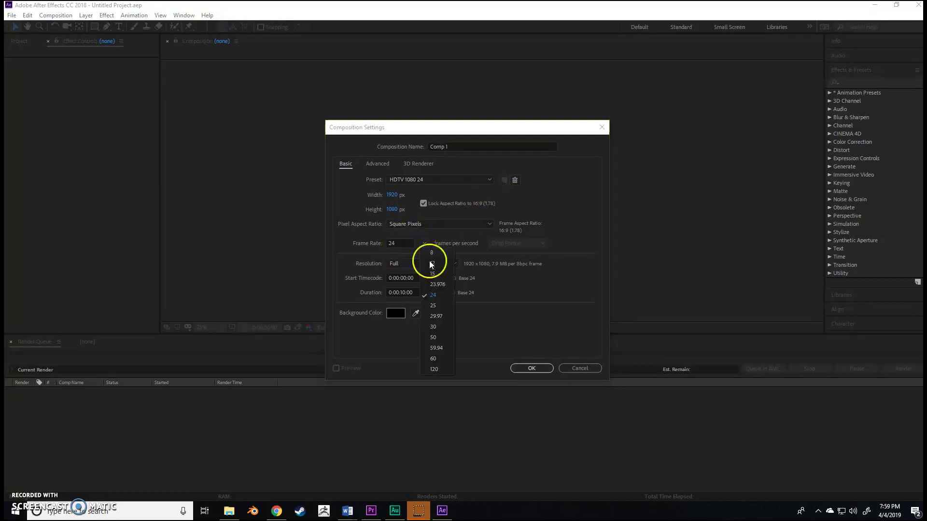
{"action": "left_click", "coordinate": [436, 316]}
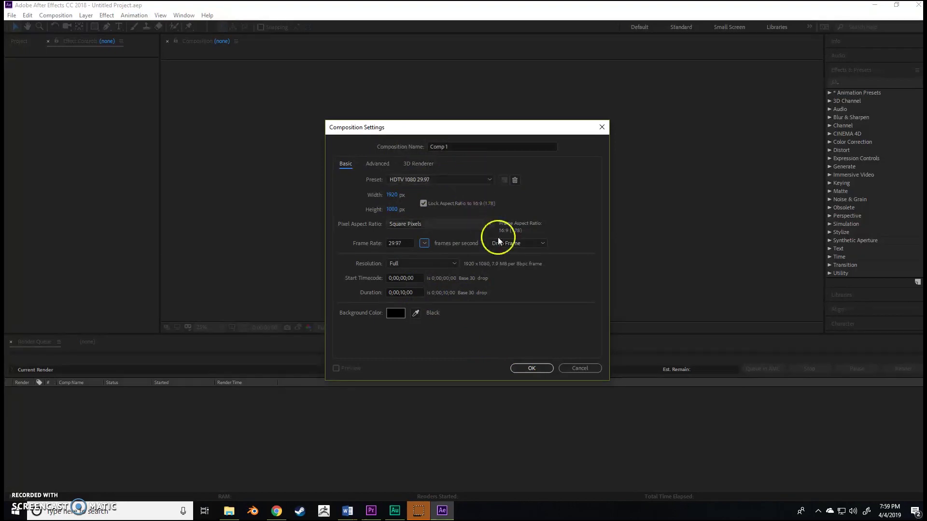
Step: Create Comp 1 and hide the transparency grid behind it
{"action": "left_click", "coordinate": [534, 368]}
{"action": "left_click", "coordinate": [533, 369]}
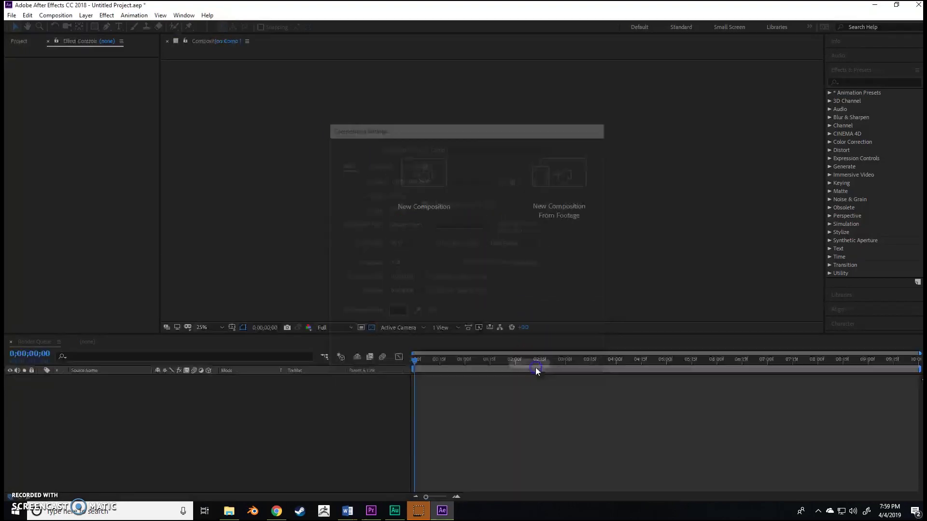
{"action": "left_click", "coordinate": [371, 328]}
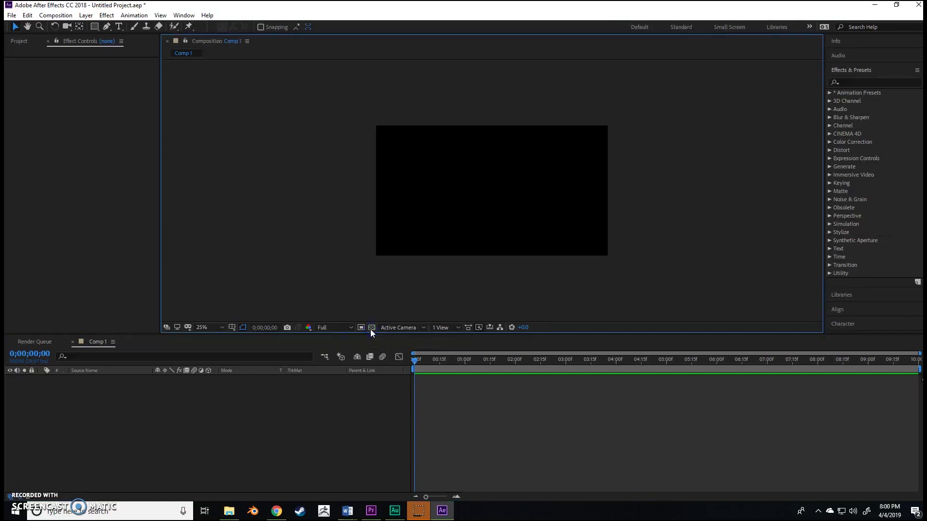
Step: Change Comp 1's background colour to yellow FBD70F in Composition Settings
{"action": "right_click", "coordinate": [325, 412]}
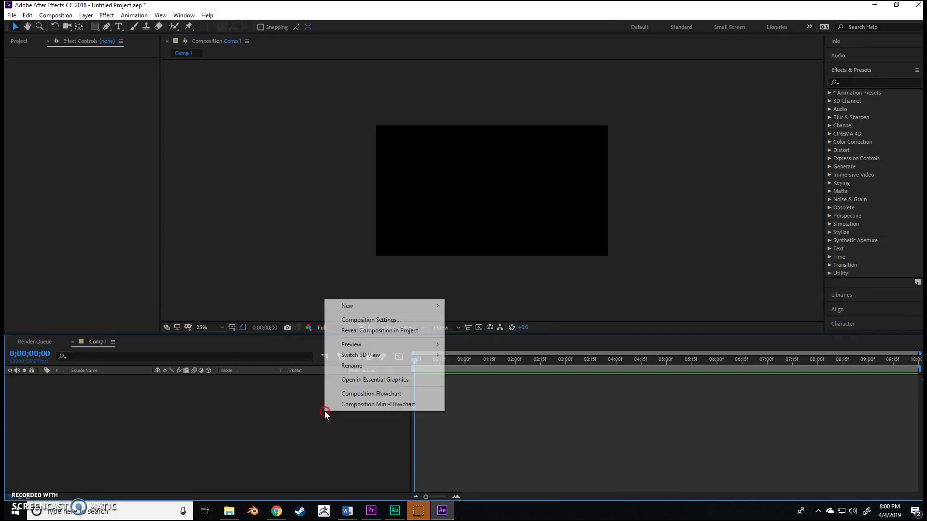
{"action": "left_click", "coordinate": [384, 320]}
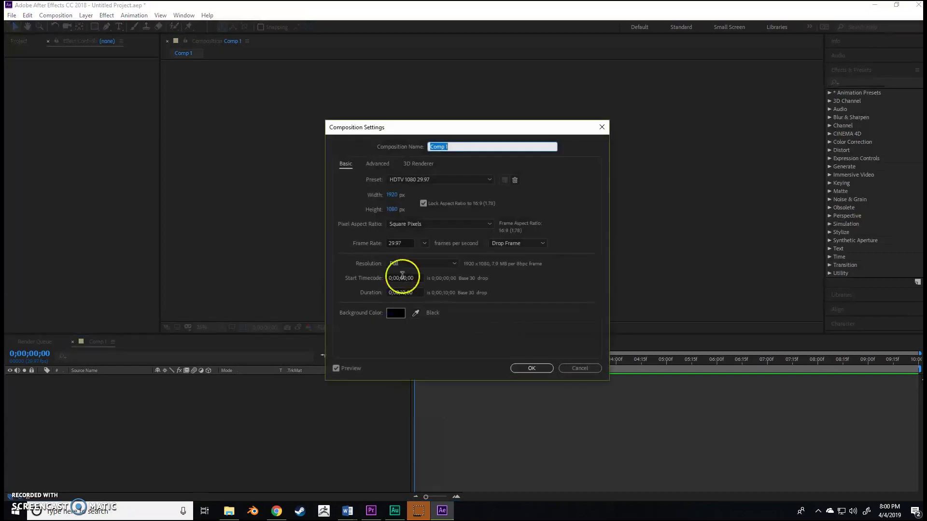
{"action": "left_click", "coordinate": [399, 314]}
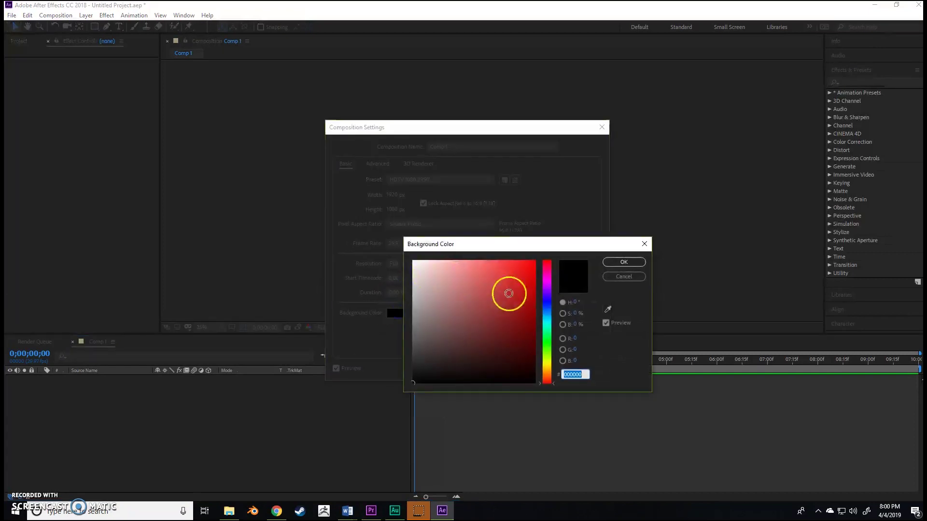
{"action": "left_click", "coordinate": [551, 342]}
{"action": "left_click_drag", "start_coordinate": [552, 350], "coordinate": [549, 368]}
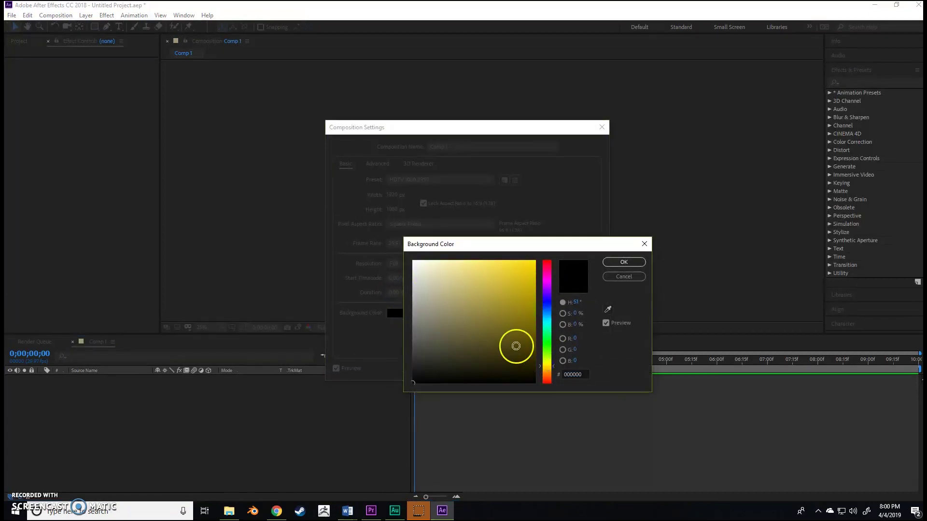
{"action": "mouse_move", "coordinate": [513, 343]}
{"action": "left_mouse_down"}
{"action": "mouse_move", "coordinate": [507, 280]}
{"action": "mouse_move", "coordinate": [524, 255]}
{"action": "mouse_move", "coordinate": [528, 262]}
{"action": "left_mouse_up"}
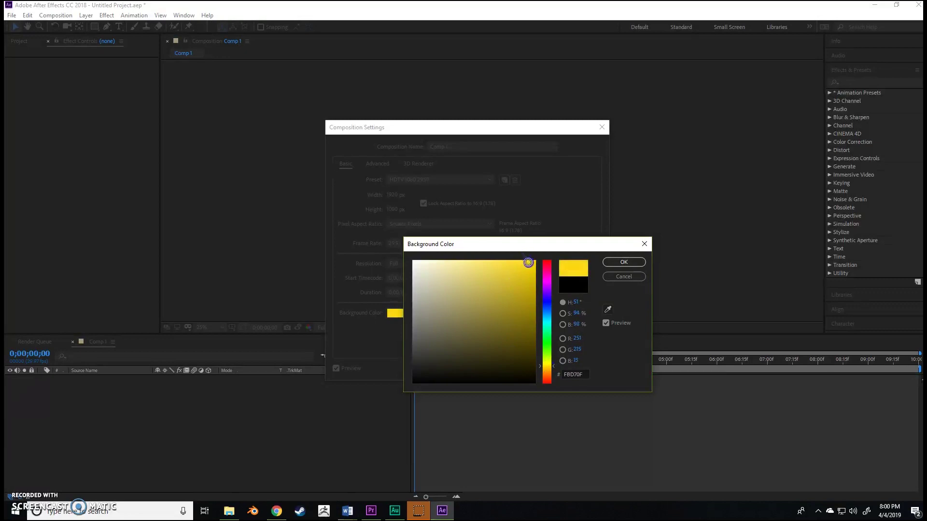
{"action": "left_click", "coordinate": [622, 261]}
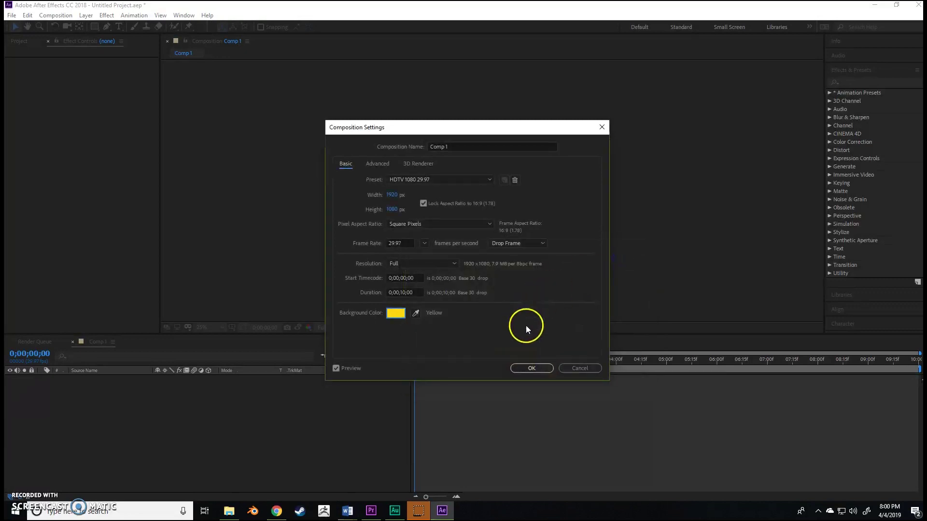
{"action": "left_click", "coordinate": [526, 369]}
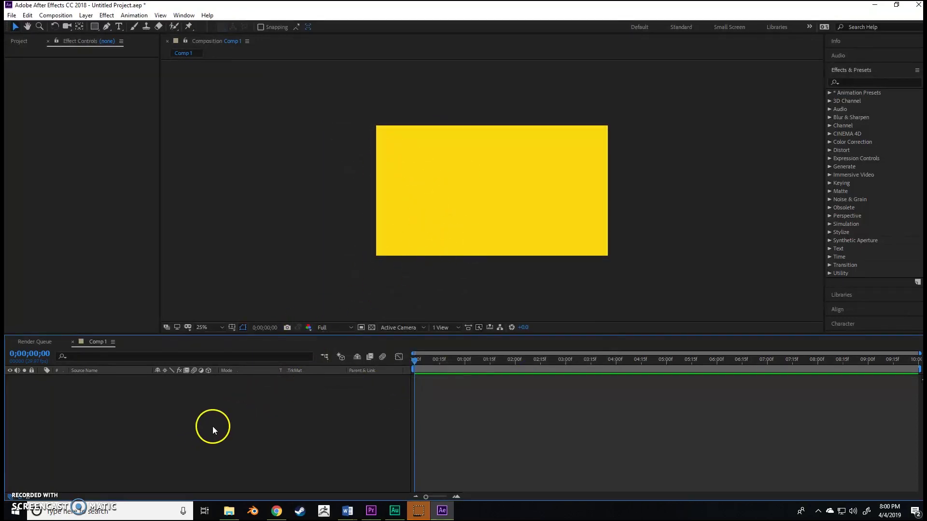
Step: Start a new text layer in the comp at 192 px and enlarge its text box
{"action": "left_click", "coordinate": [122, 25]}
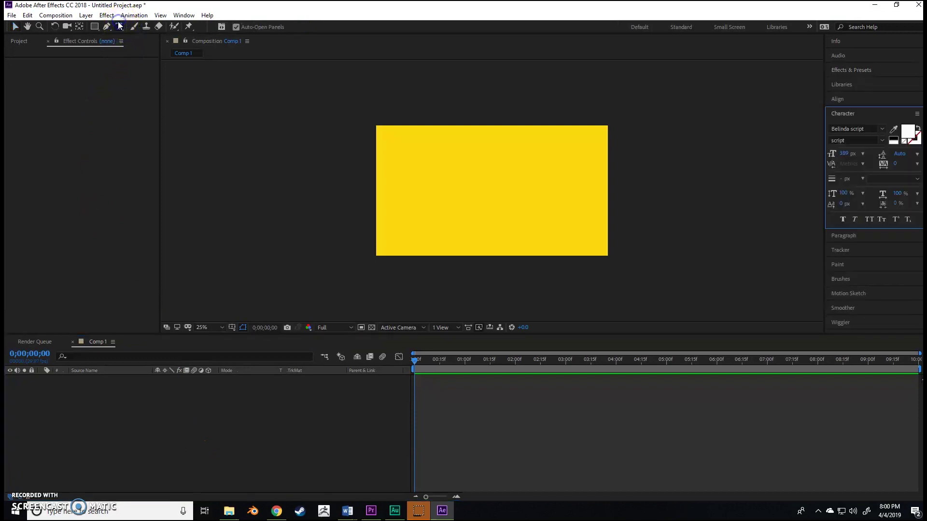
{"action": "left_click", "coordinate": [405, 156]}
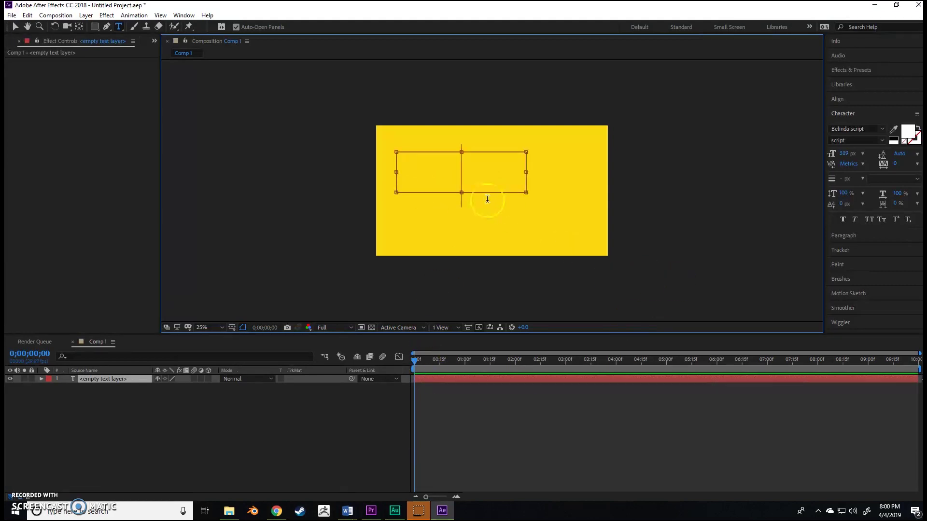
{"action": "left_click_drag", "start_coordinate": [844, 154], "coordinate": [705, 170]}
{"action": "left_click", "coordinate": [524, 174]}
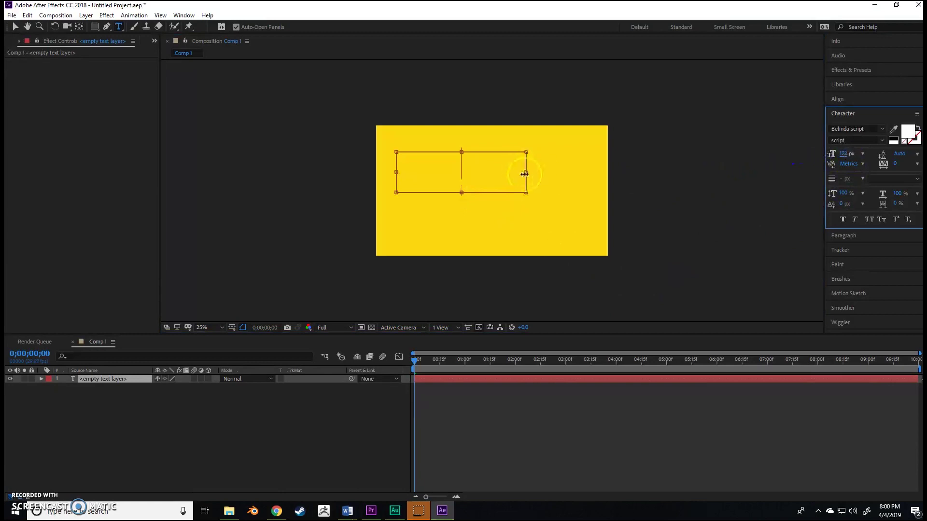
{"action": "left_click", "coordinate": [526, 193]}
{"action": "left_click_drag", "start_coordinate": [527, 194], "coordinate": [578, 219]}
Step: Set the font to Futura Bk, enter 'This is text', then return to the YouTube reference
{"action": "left_click", "coordinate": [855, 128]}
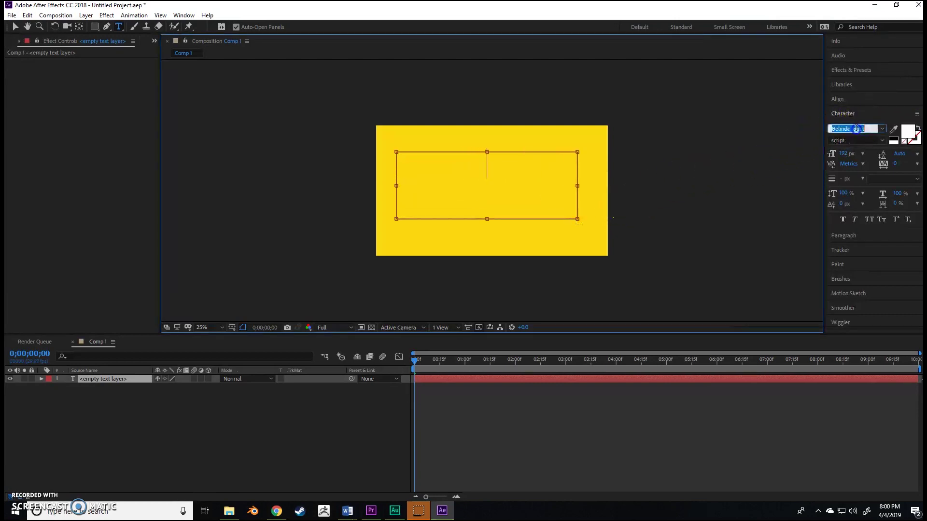
{"action": "type", "text": "futu"}
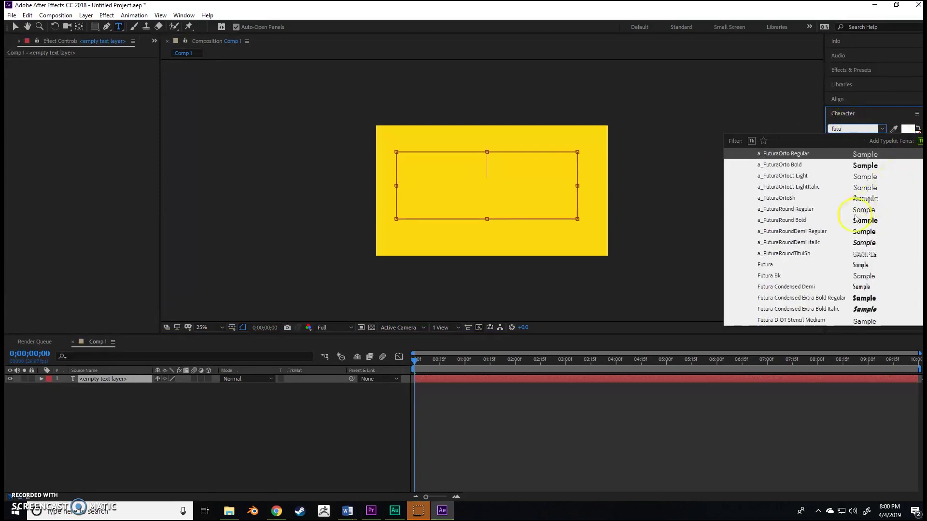
{"action": "left_click", "coordinate": [768, 276]}
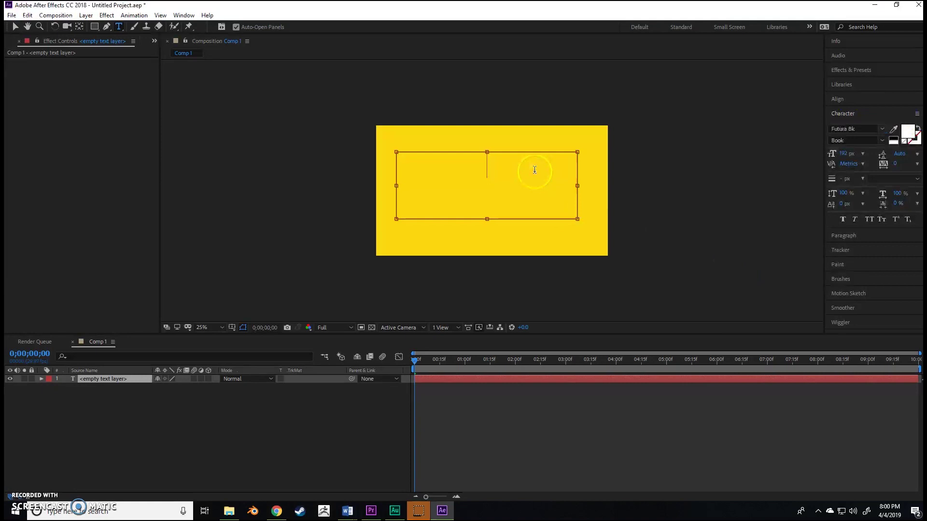
{"action": "left_click", "coordinate": [511, 166]}
{"action": "type", "text": "This "}
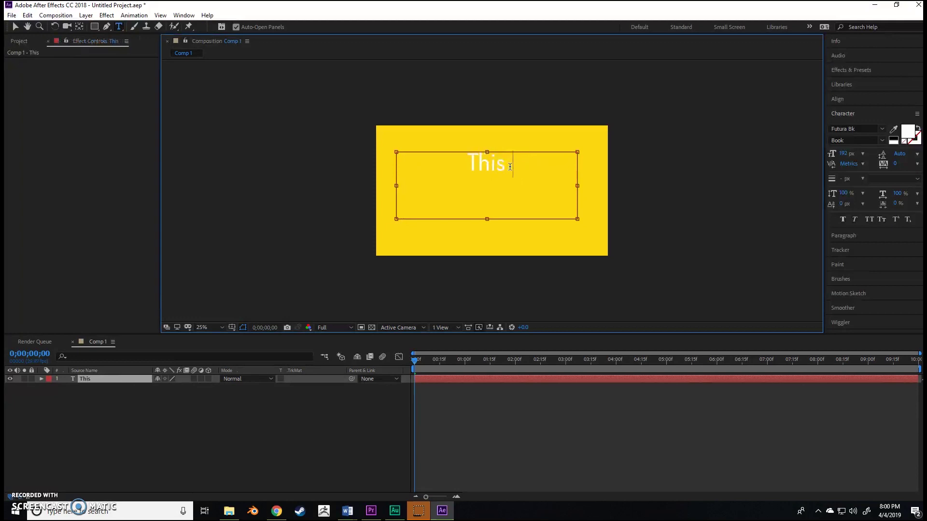
{"action": "type", "text": "is text"}
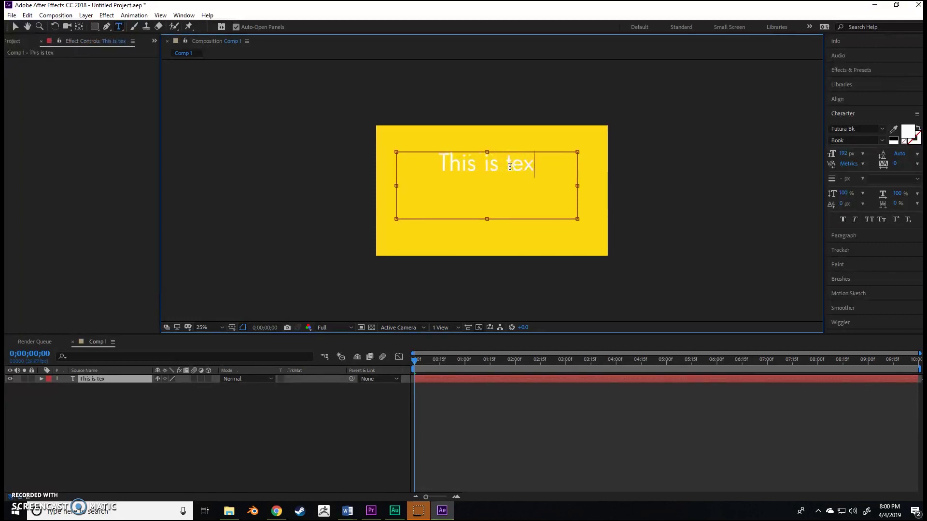
{"action": "left_click", "coordinate": [514, 165]}
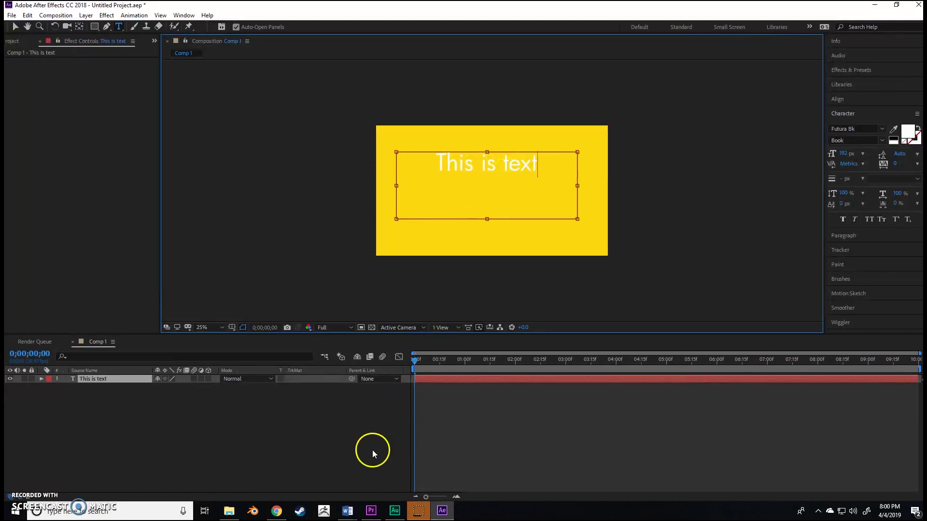
{"action": "left_click", "coordinate": [277, 512]}
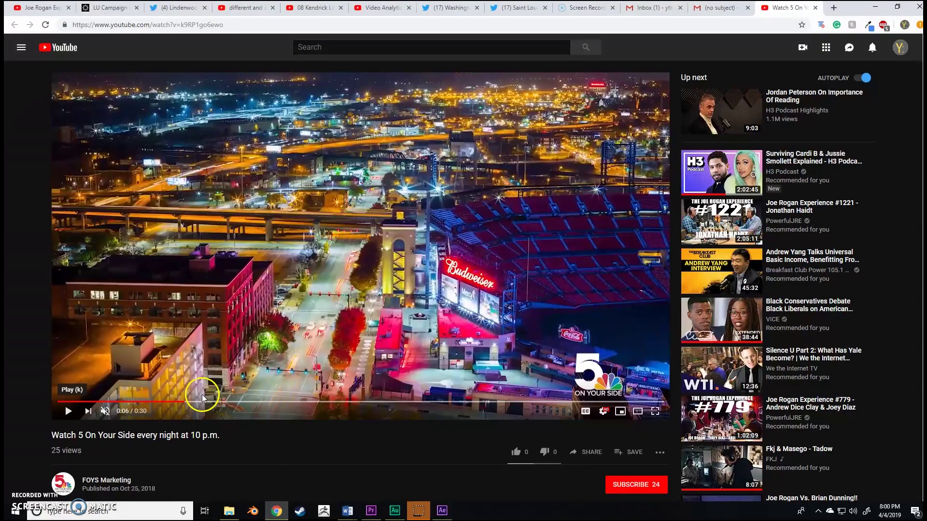
Step: Jump the reference video back to 0:05, then go back to After Effects
{"action": "left_click", "coordinate": [174, 403]}
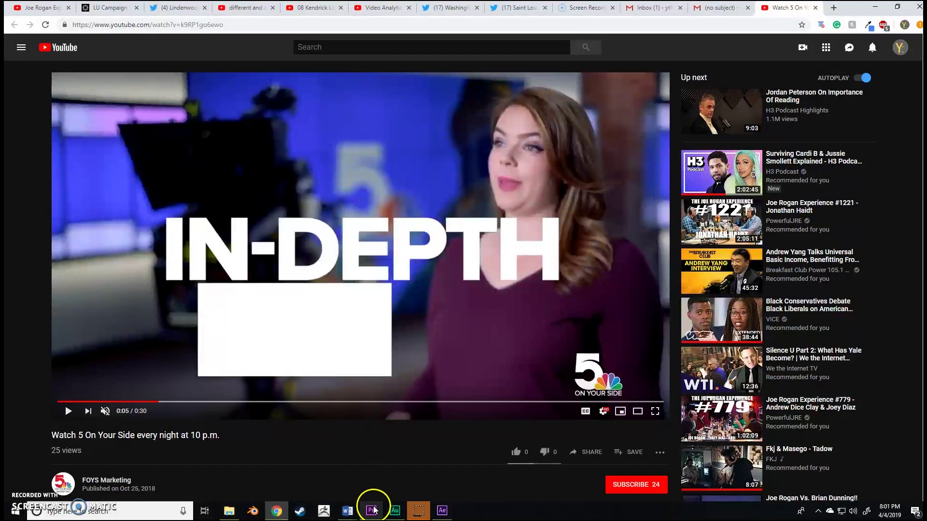
{"action": "left_click", "coordinate": [443, 510]}
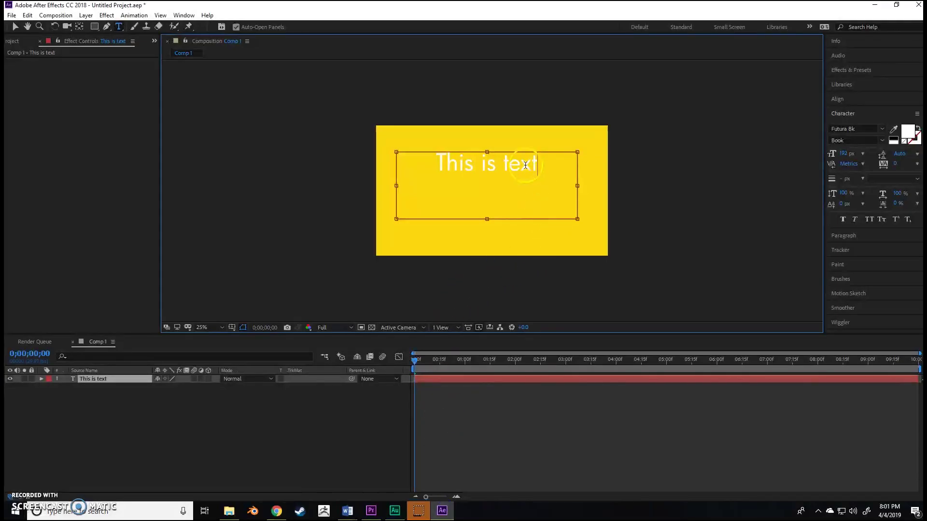
Step: Select the 'This is text' layer, nudge it down, and centre its anchor point on the text
{"action": "left_click", "coordinate": [15, 26]}
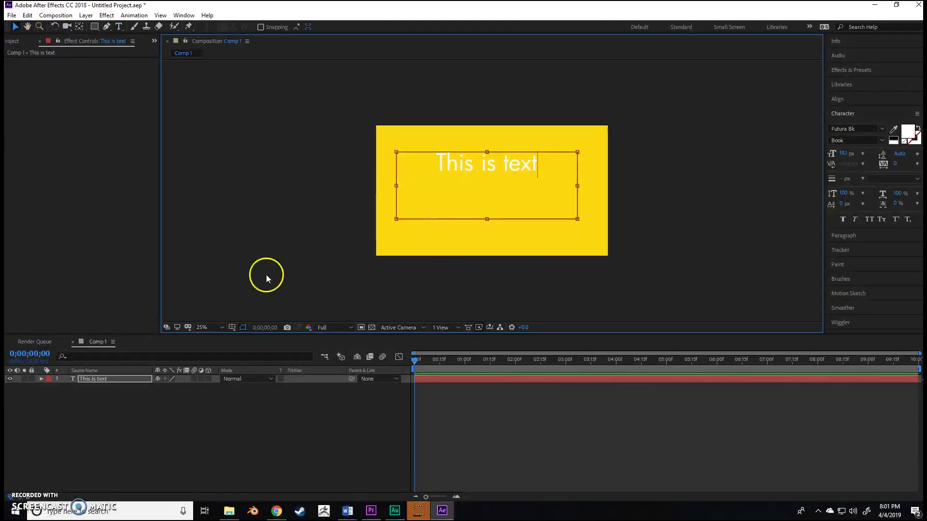
{"action": "left_click", "coordinate": [205, 415]}
{"action": "left_click", "coordinate": [126, 380]}
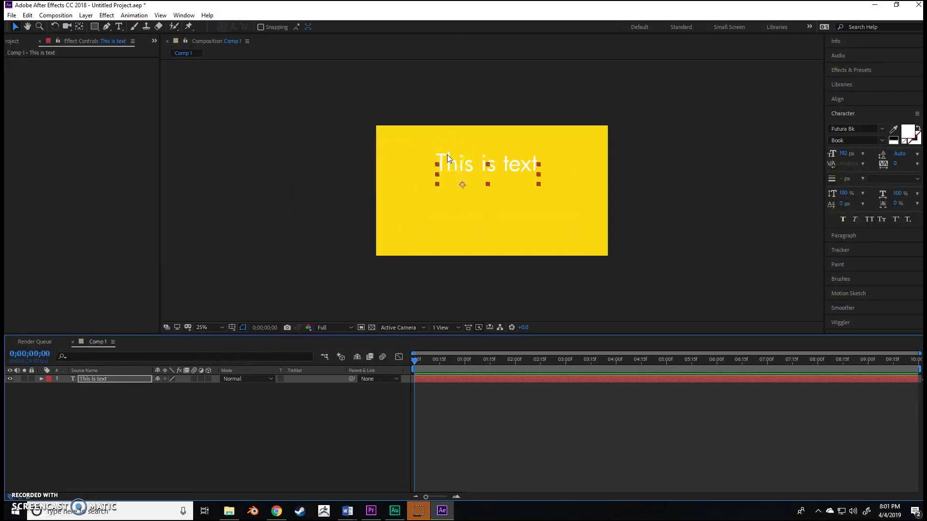
{"action": "key", "text": "shift+Down"}
{"action": "key", "text": "shift+Down"}
{"action": "key", "text": "shift+Down"}
{"action": "key", "text": "shift+Down"}
{"action": "key", "text": "shift+Down"}
{"action": "key", "text": "shift+Down"}
{"action": "key", "text": "shift+Down"}
{"action": "key", "text": "shift+Down"}
{"action": "key", "text": "shift+Down"}
{"action": "key", "text": "shift+Down"}
{"action": "key", "text": "shift+Down"}
{"action": "key", "text": "shift+Down"}
{"action": "key", "text": "shift+Down"}
{"action": "key", "text": "shift+Down"}
{"action": "key", "text": "shift+Down"}
{"action": "key", "text": "shift+Down"}
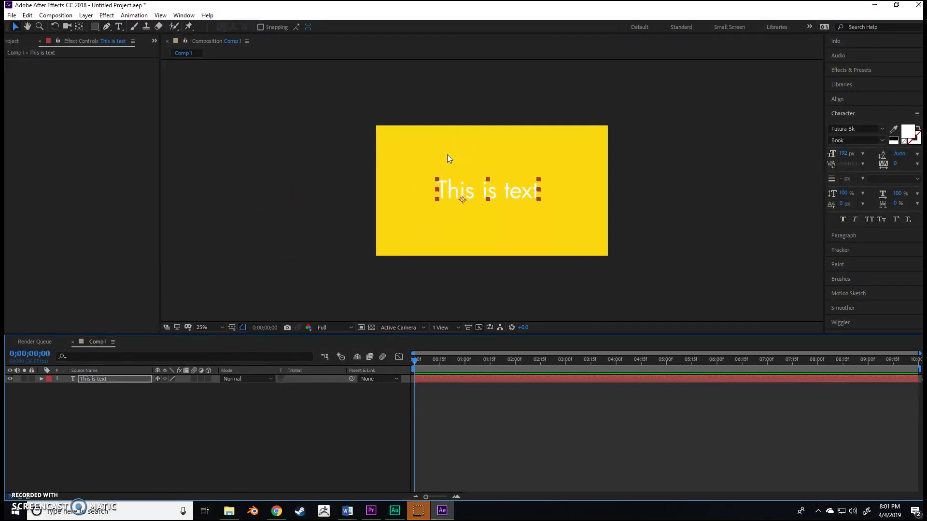
{"action": "key", "text": "shift+Down"}
{"action": "double_click", "coordinate": [464, 201]}
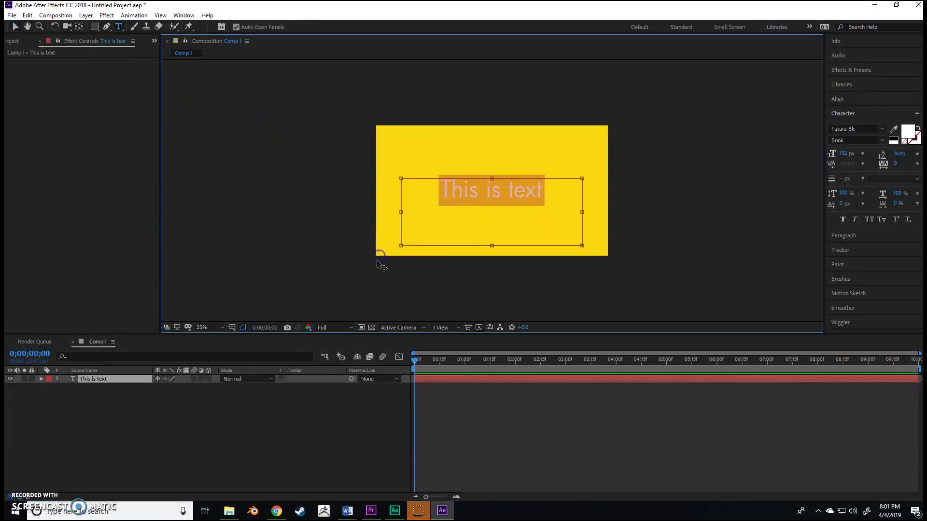
{"action": "left_click", "coordinate": [106, 391]}
{"action": "left_click", "coordinate": [105, 380]}
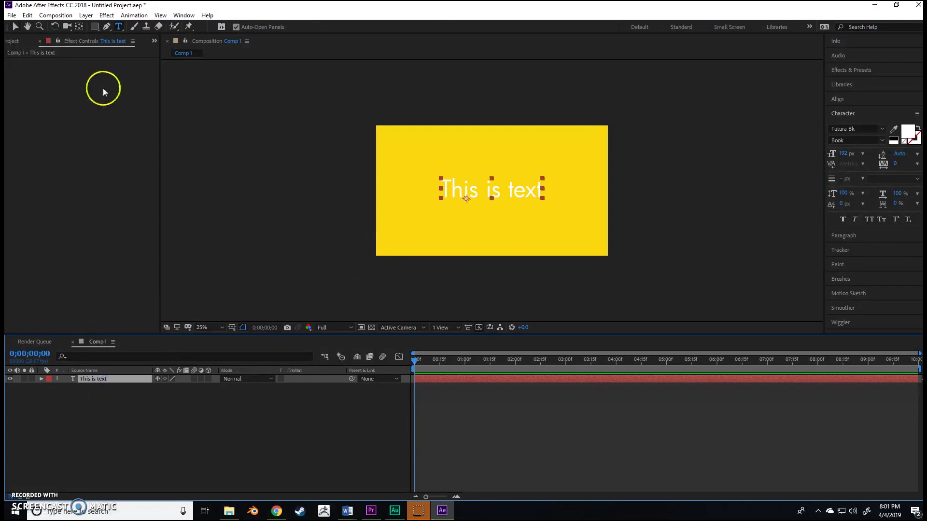
{"action": "left_click", "coordinate": [79, 26]}
{"action": "key", "text": "ctrl+alt+Home"}
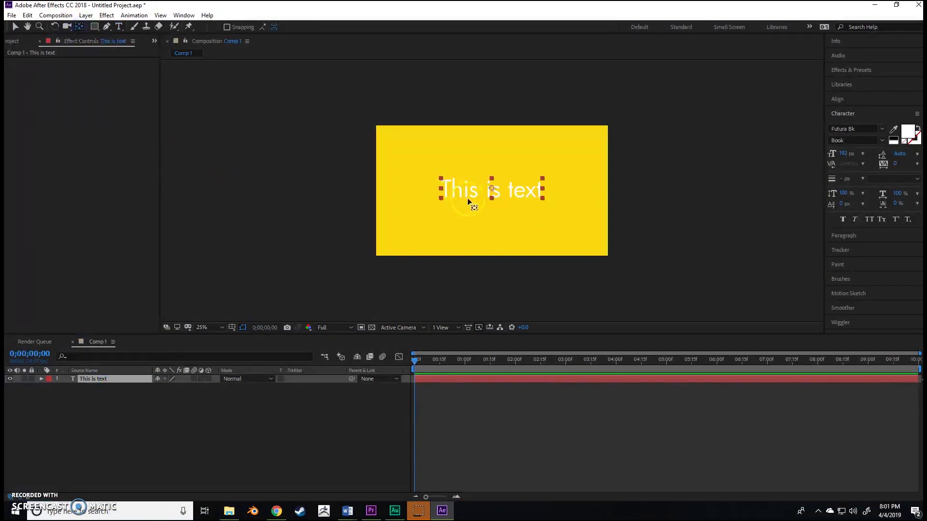
{"action": "left_click", "coordinate": [79, 26]}
Step: Set the text layer's Position to 960, 540
{"action": "left_click", "coordinate": [169, 367]}
{"action": "key", "text": "p"}
{"action": "left_click", "coordinate": [162, 387]}
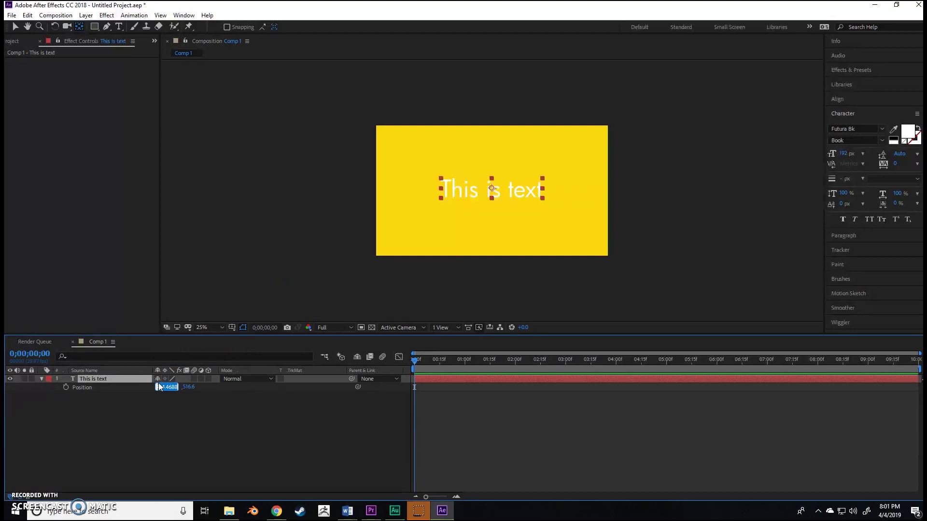
{"action": "type", "text": "960"}
{"action": "key", "text": "Return"}
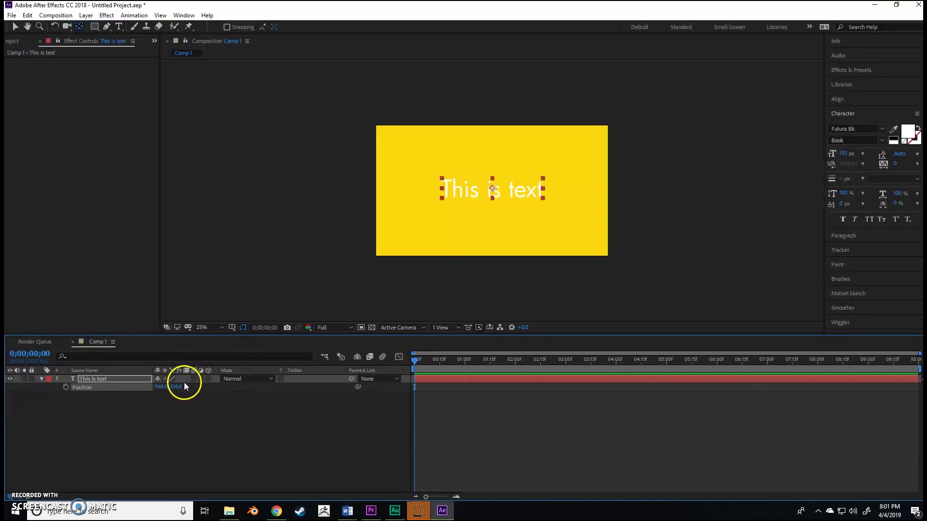
{"action": "left_click", "coordinate": [180, 386]}
{"action": "type", "text": "540"}
{"action": "key", "text": "Return"}
Step: Reselect the 'This is text' layer and begin renaming it
{"action": "left_click", "coordinate": [161, 423]}
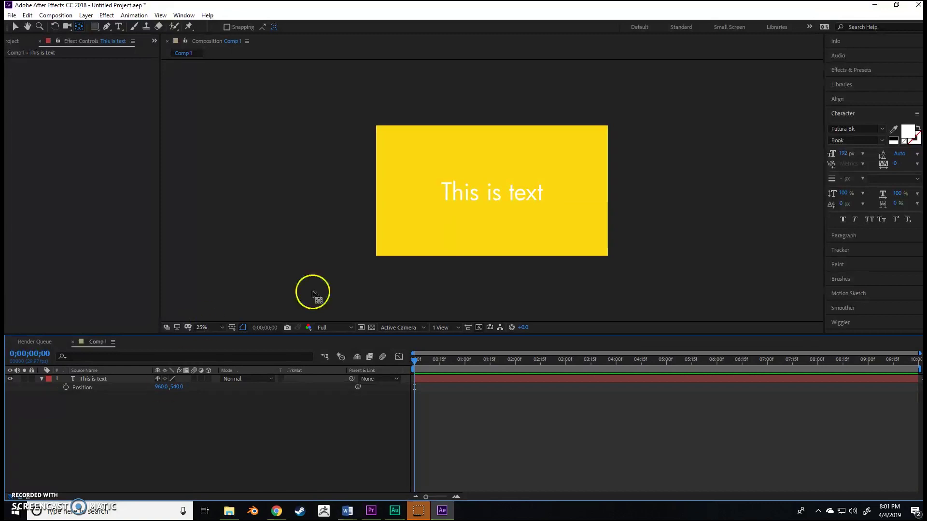
{"action": "left_click", "coordinate": [456, 190]}
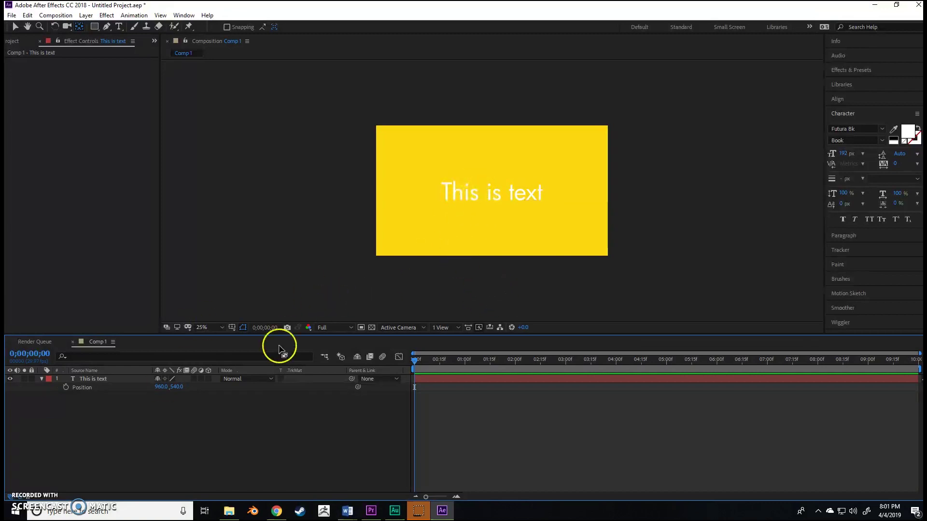
{"action": "left_click", "coordinate": [93, 379]}
{"action": "key", "text": "Return"}
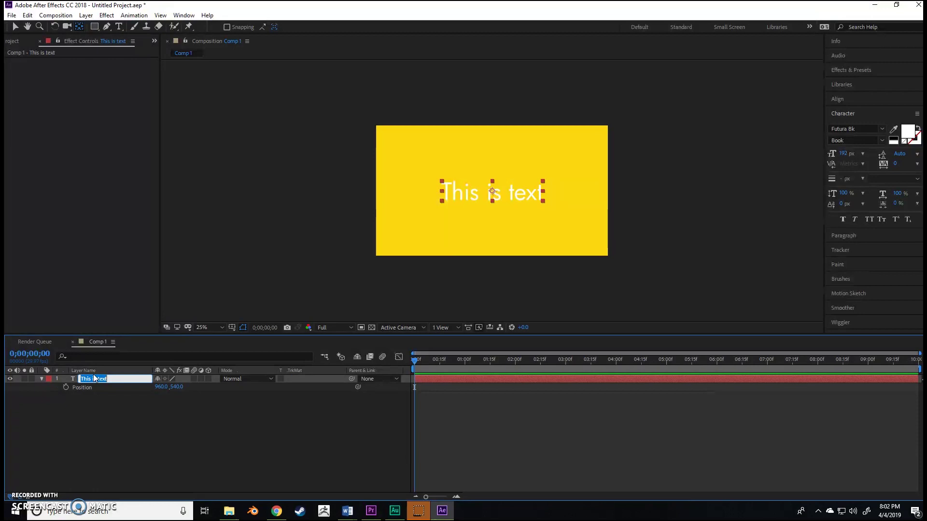
Step: Rename the text layer 'White Text'
{"action": "type", "text": "White Text"}
{"action": "key", "text": "Return"}
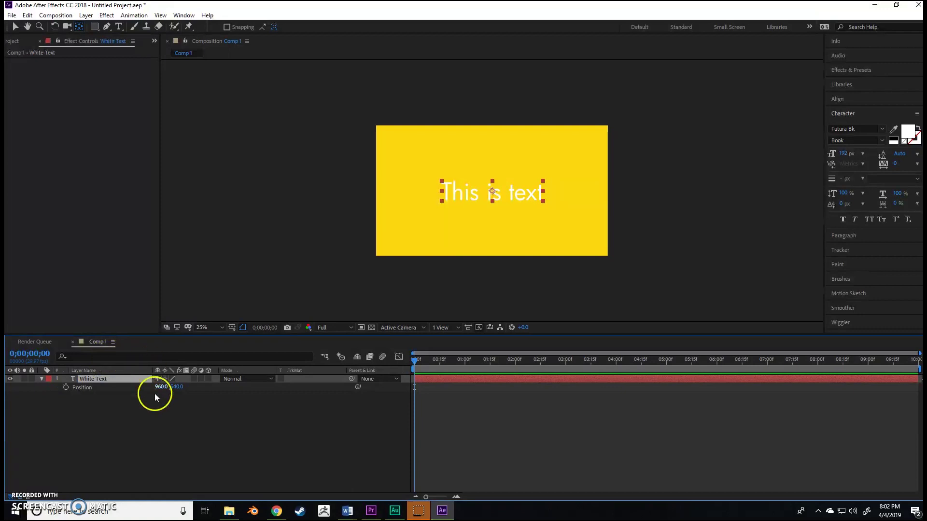
{"action": "left_click", "coordinate": [107, 396]}
{"action": "left_click", "coordinate": [92, 380]}
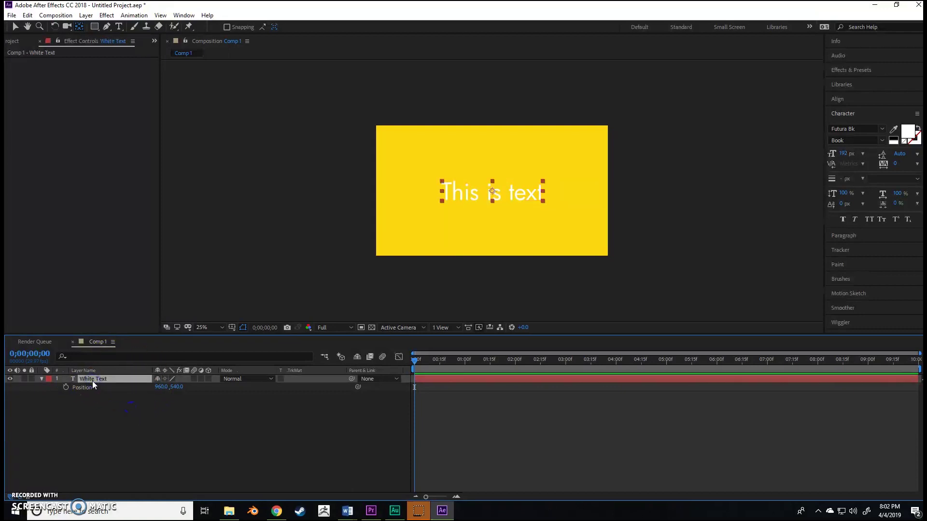
Step: Duplicate White Text and name the copy 'Black Text'
{"action": "key", "text": "ctrl+d"}
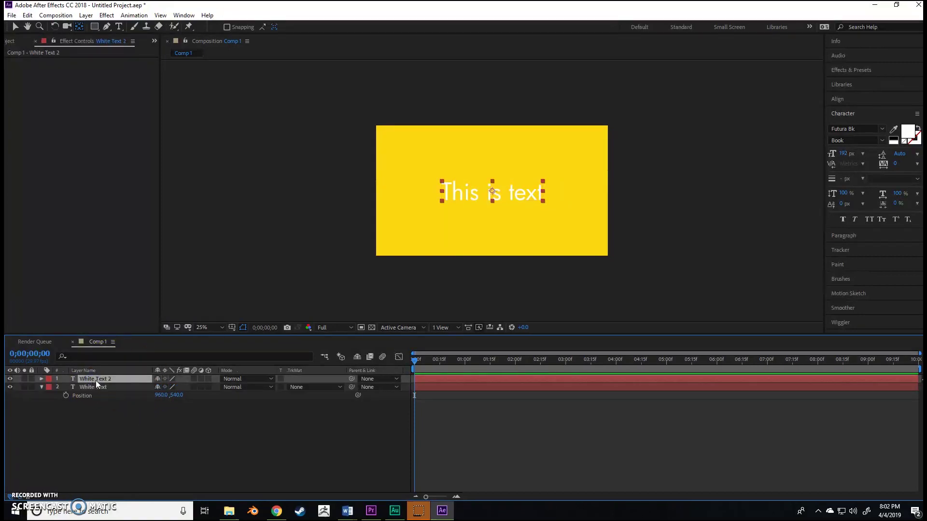
{"action": "key", "text": "Return"}
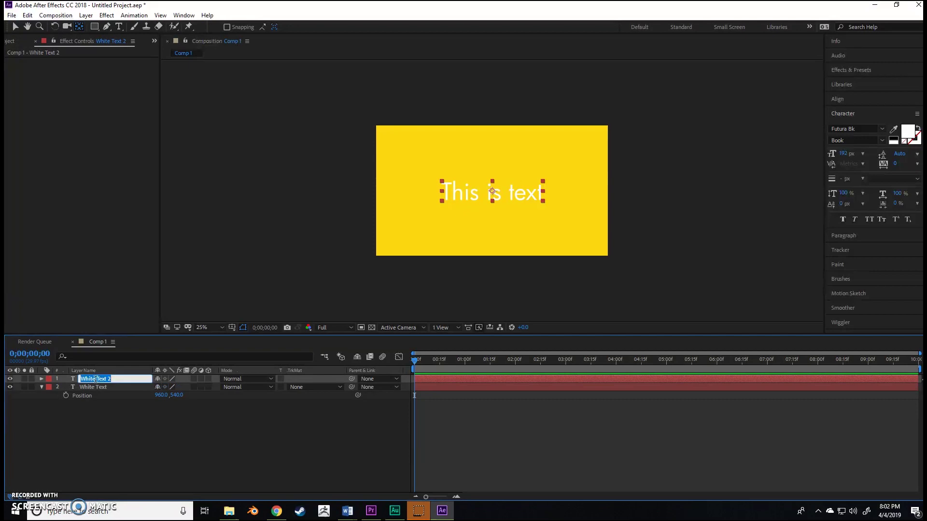
{"action": "type", "text": "Black Text"}
{"action": "left_click", "coordinate": [279, 414]}
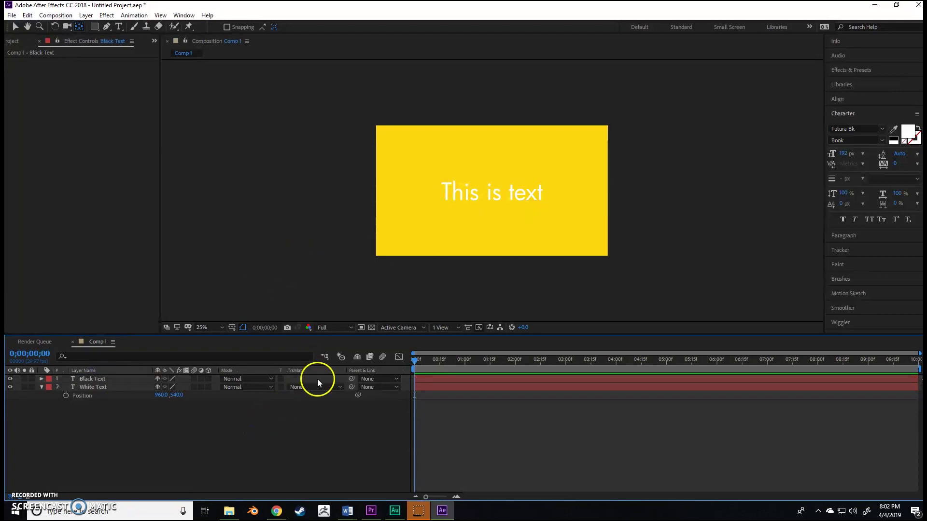
Step: Recolour the Black Text layer's 'This is text' to pure black 000000
{"action": "left_click", "coordinate": [484, 196]}
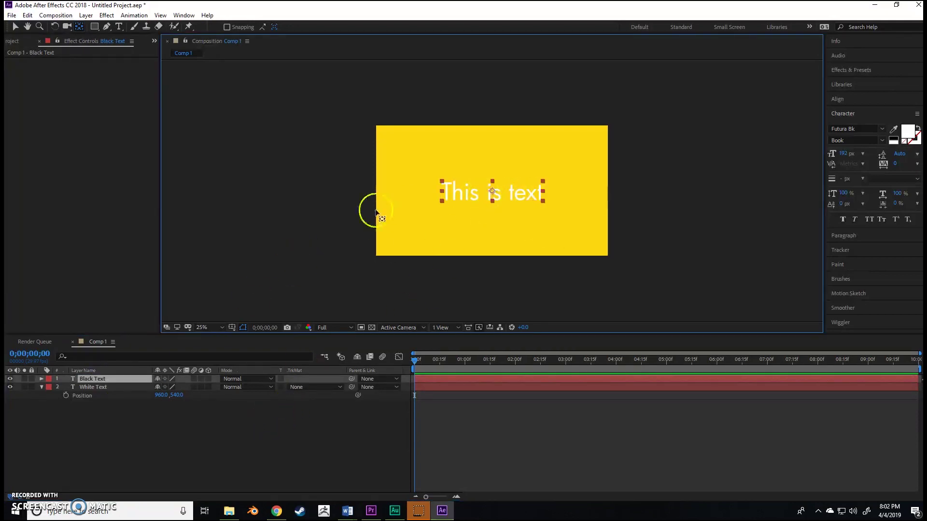
{"action": "left_click", "coordinate": [120, 27]}
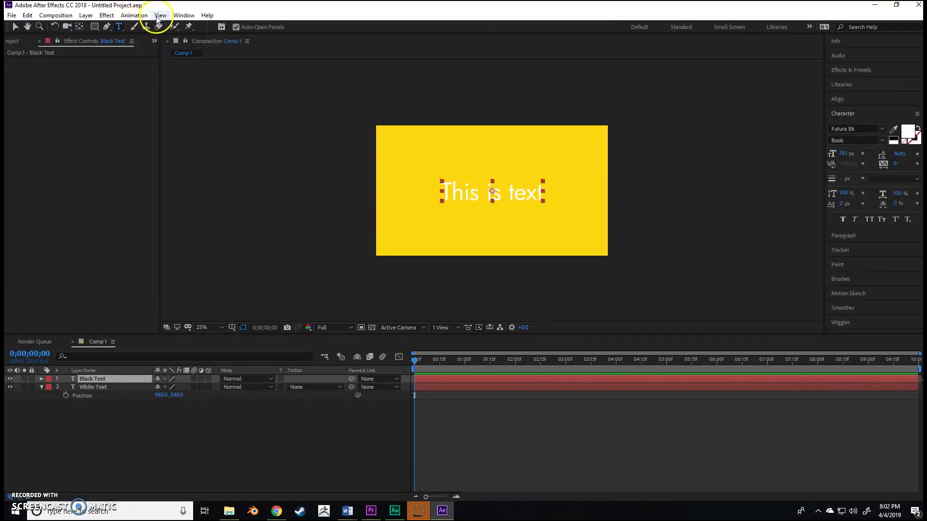
{"action": "double_click", "coordinate": [461, 199]}
{"action": "left_click", "coordinate": [461, 199]}
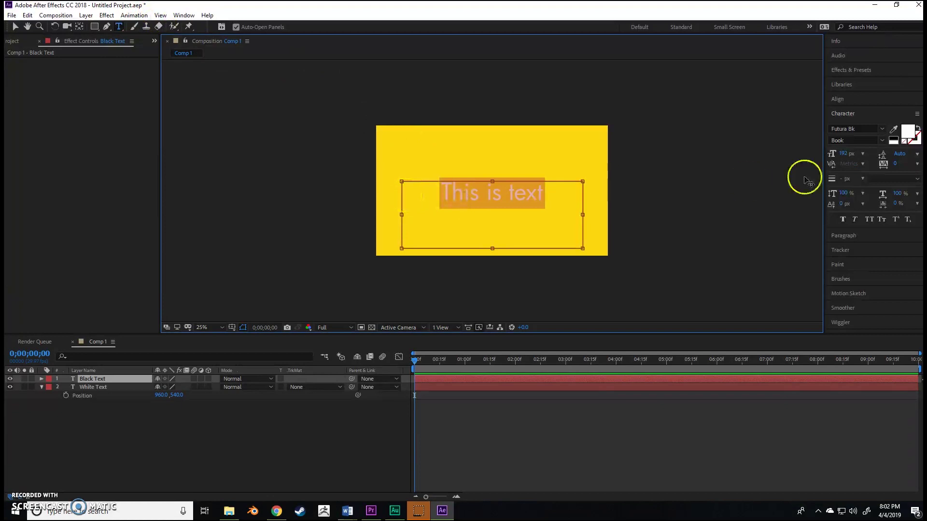
{"action": "left_click", "coordinate": [908, 131]}
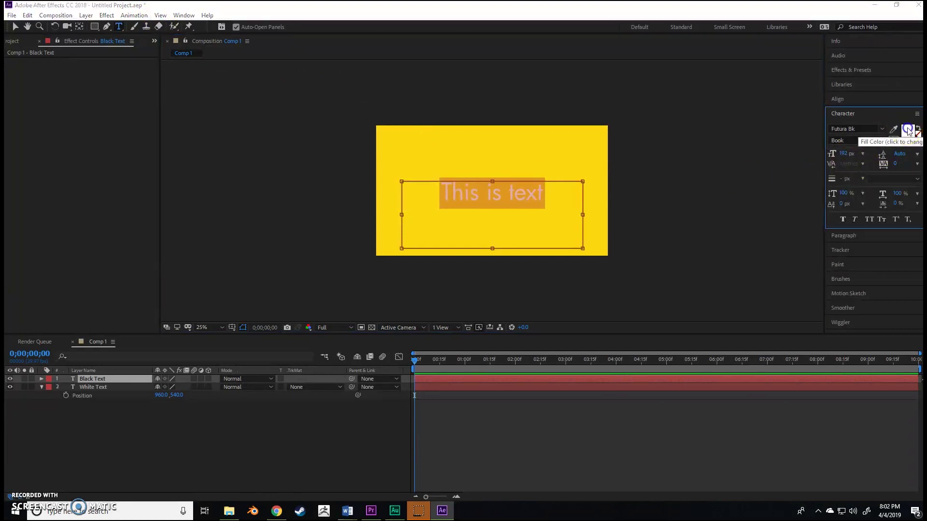
{"action": "left_click_drag", "start_coordinate": [502, 306], "coordinate": [370, 421]}
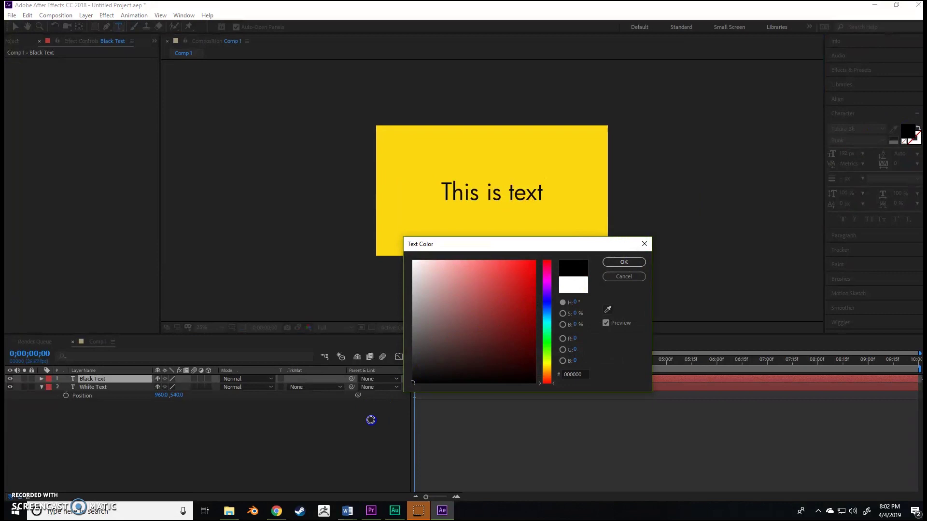
{"action": "left_click", "coordinate": [623, 262]}
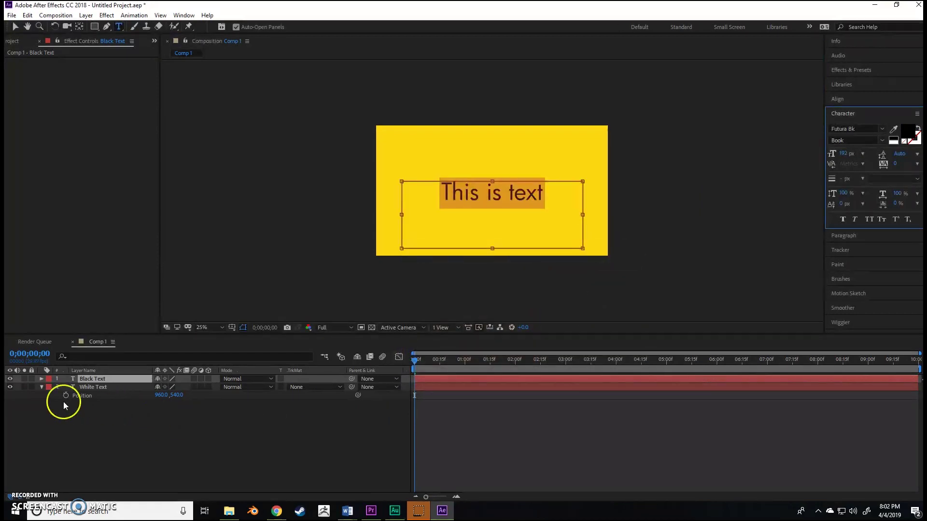
Step: Toggle the Black Text layer's visibility to check the black text over the white copy
{"action": "left_click", "coordinate": [12, 381]}
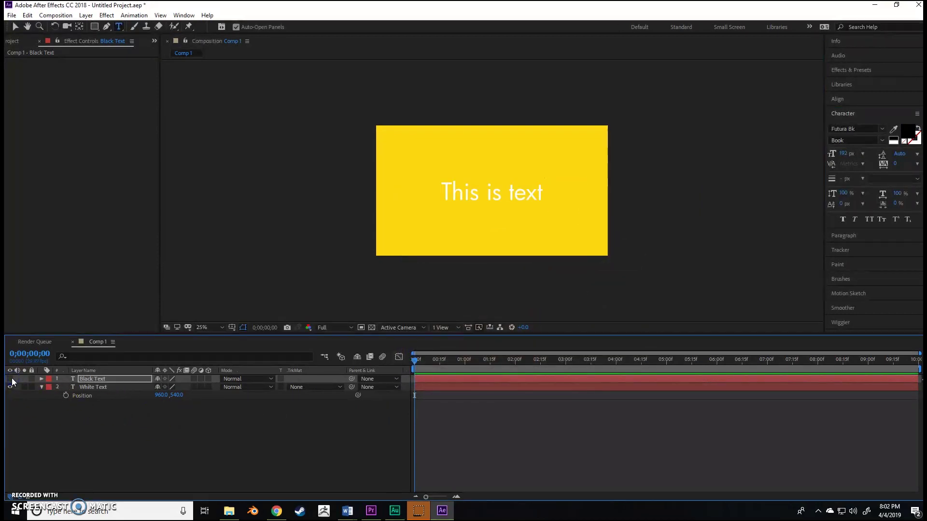
{"action": "left_click", "coordinate": [10, 379]}
{"action": "left_click", "coordinate": [10, 380]}
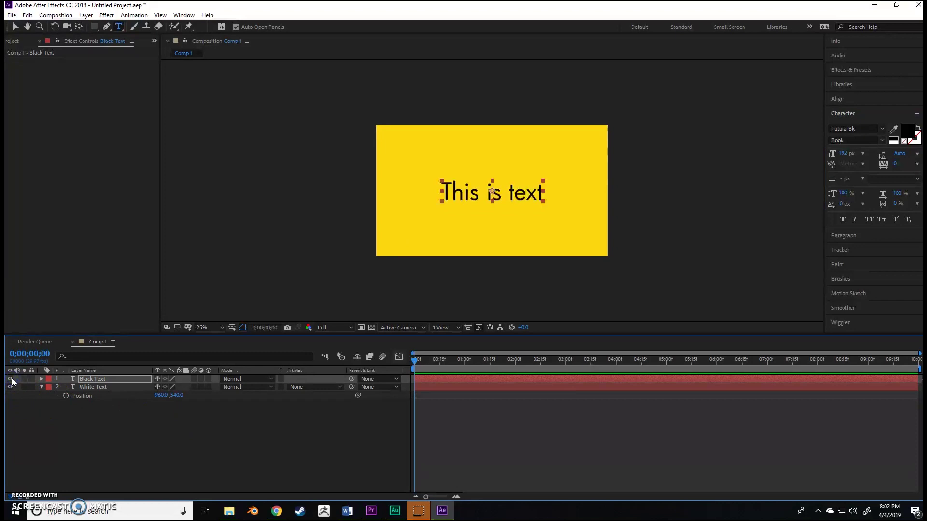
{"action": "left_click", "coordinate": [29, 408]}
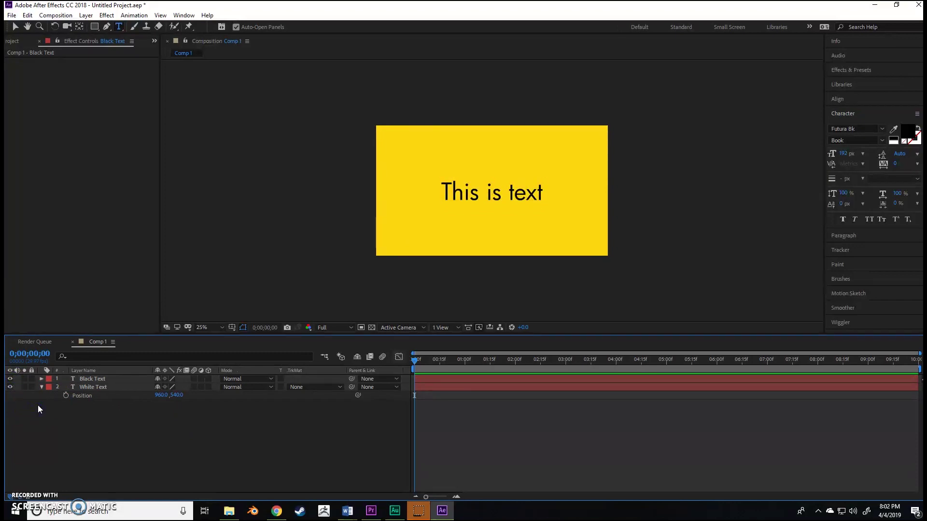
{"action": "left_click", "coordinate": [33, 407]}
Step: Draw a rectangle shape over the words 'is text'
{"action": "left_click", "coordinate": [95, 28]}
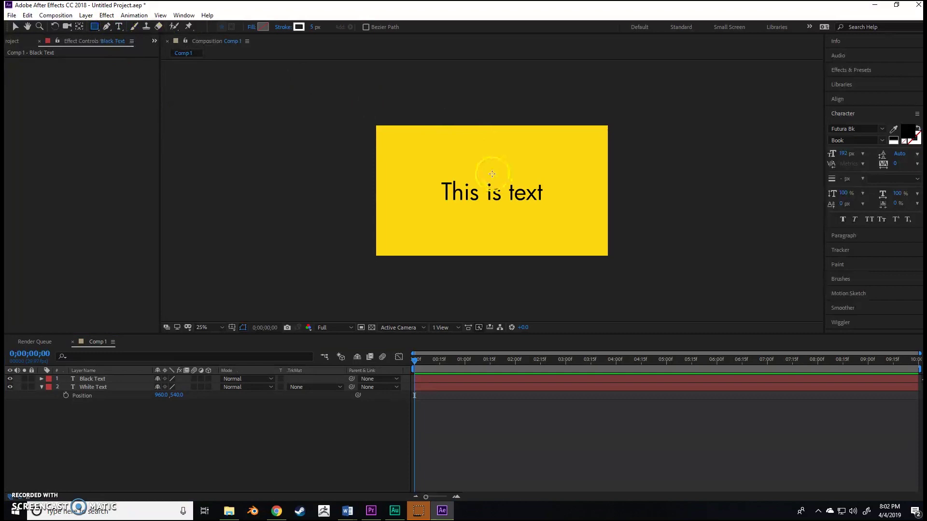
{"action": "left_click", "coordinate": [96, 26]}
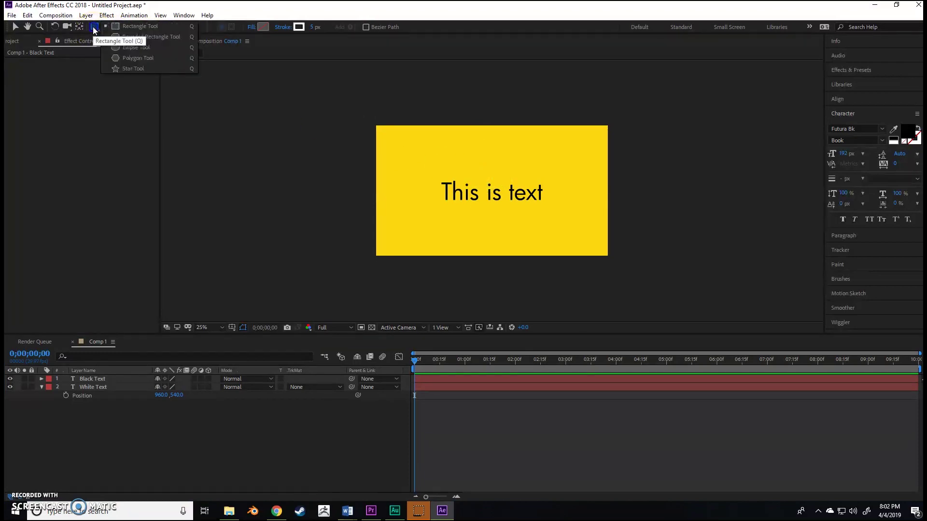
{"action": "left_click", "coordinate": [128, 30]}
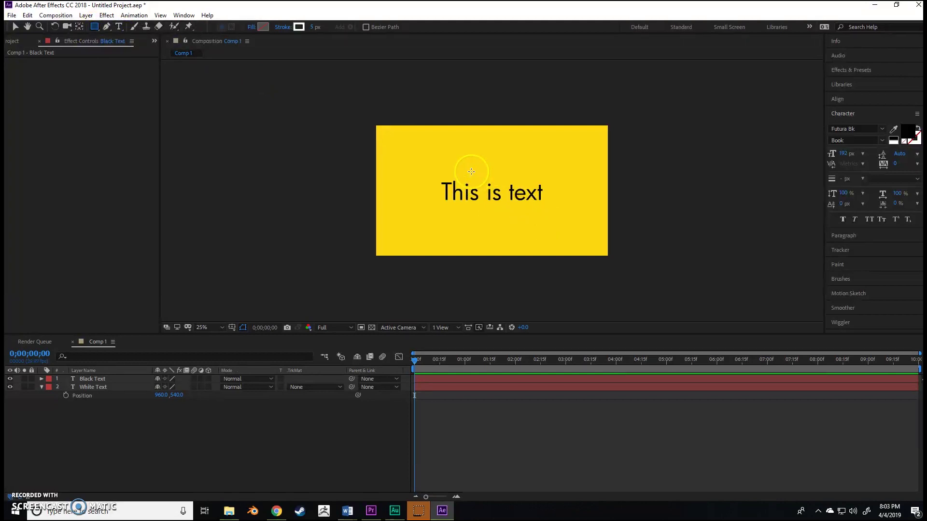
{"action": "mouse_move", "coordinate": [485, 172]}
{"action": "left_mouse_down"}
{"action": "mouse_move", "coordinate": [497, 192]}
{"action": "mouse_move", "coordinate": [569, 210]}
{"action": "left_mouse_up"}
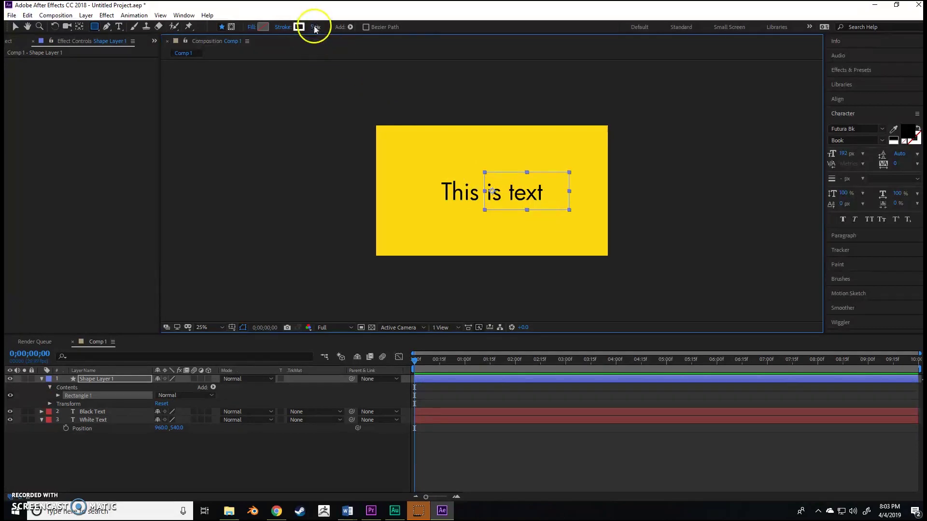
Step: Give the rectangle no stroke and a white FFFFFF fill
{"action": "left_click", "coordinate": [299, 27]}
{"action": "left_click", "coordinate": [263, 27]}
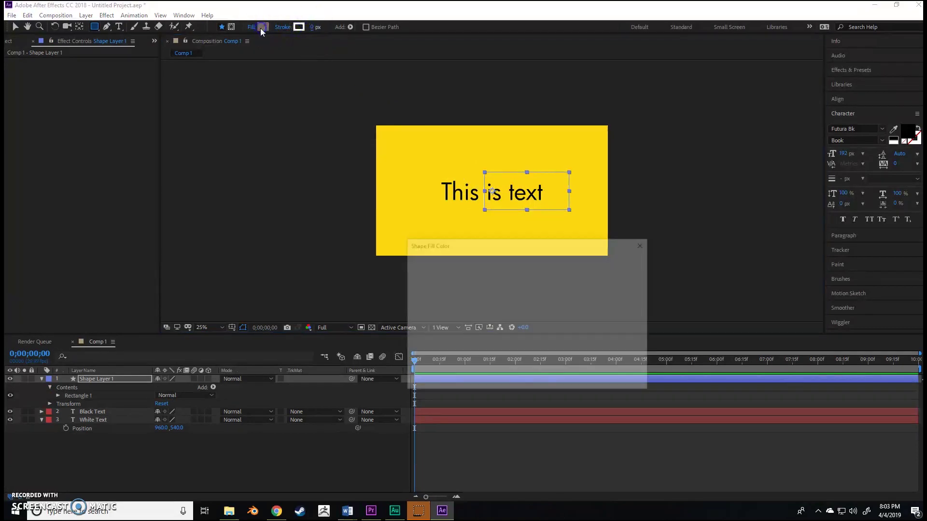
{"action": "left_click", "coordinate": [458, 245]}
{"action": "left_click_drag", "start_coordinate": [456, 290], "coordinate": [397, 221]}
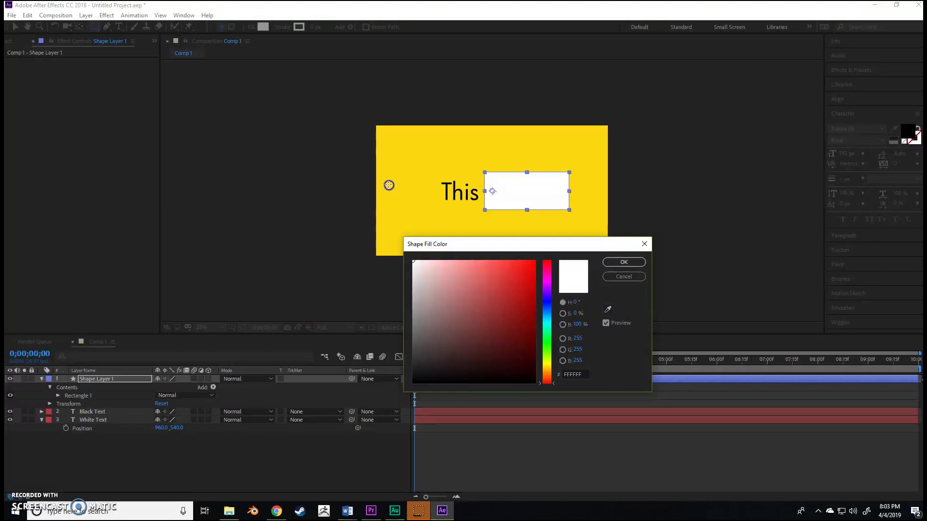
{"action": "left_click", "coordinate": [624, 263]}
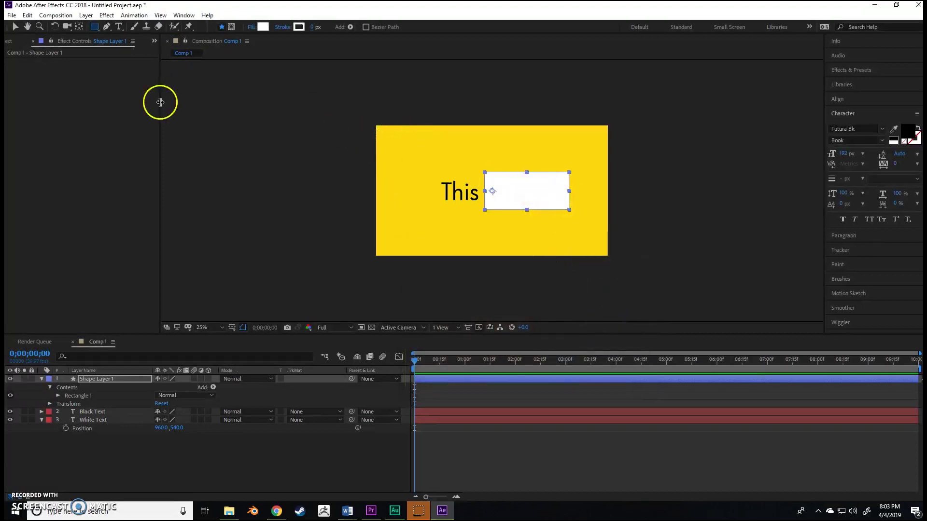
Step: Narrow the white rectangle so it covers only the word 'text'
{"action": "left_click", "coordinate": [15, 26]}
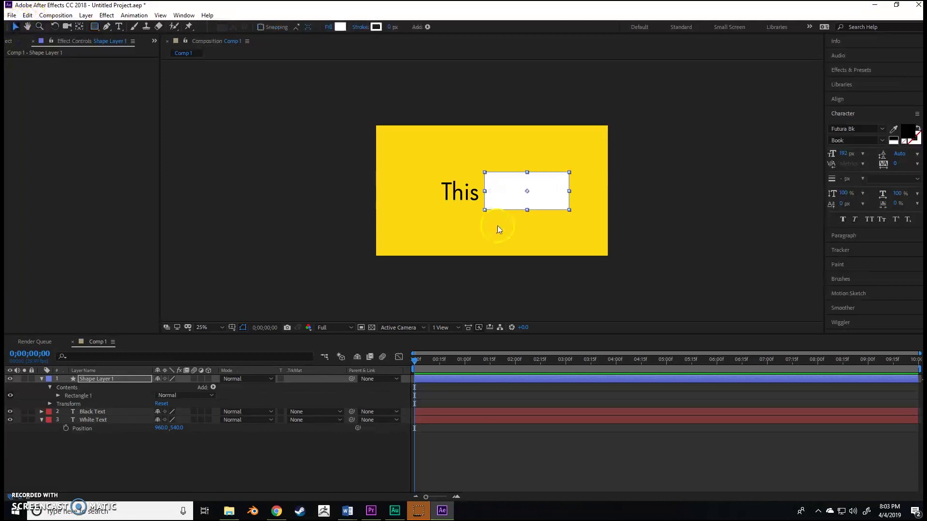
{"action": "left_click_drag", "start_coordinate": [570, 191], "coordinate": [547, 198]}
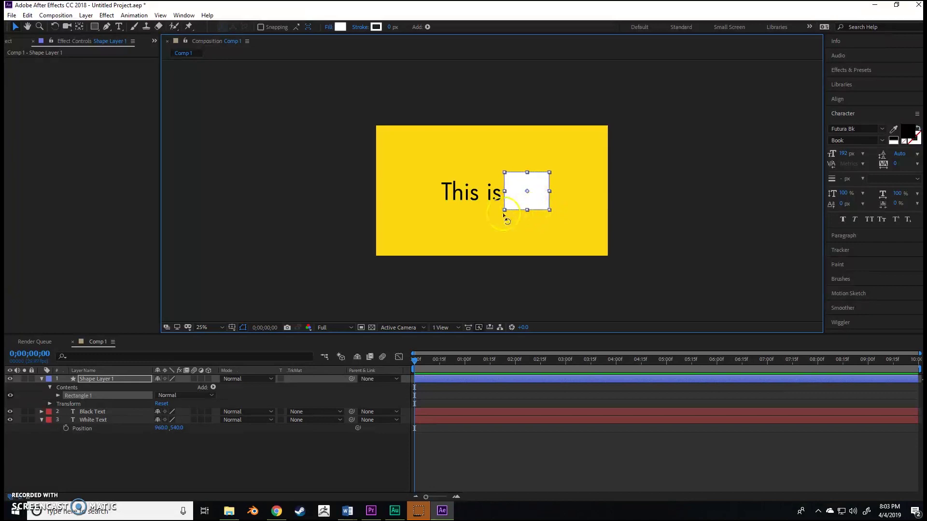
{"action": "left_click", "coordinate": [239, 105]}
{"action": "left_click", "coordinate": [80, 27]}
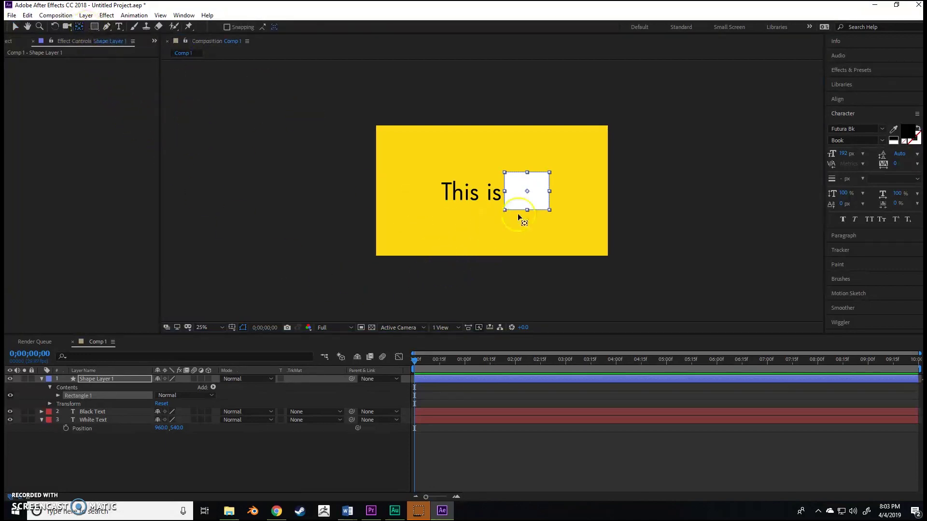
{"action": "left_click", "coordinate": [268, 428]}
{"action": "left_click", "coordinate": [515, 428]}
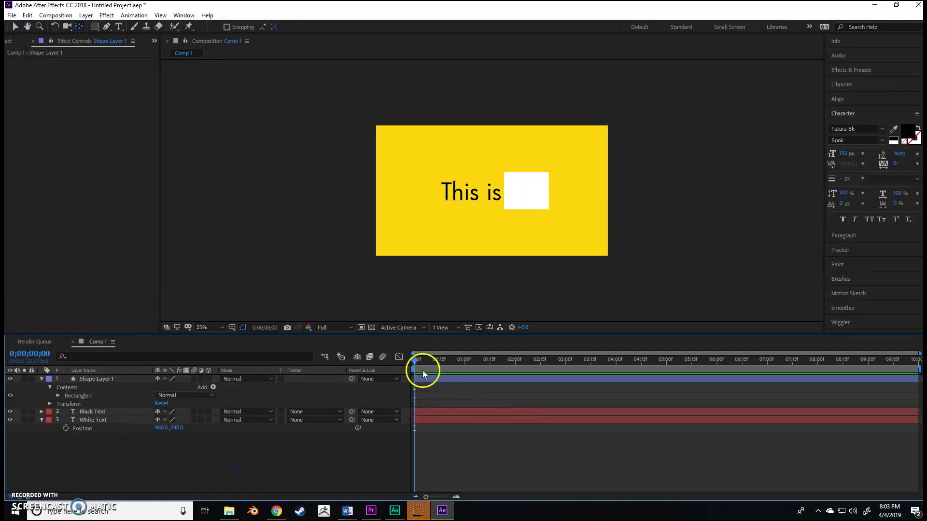
Step: Rename Shape Layer 1 to 'White Box'
{"action": "left_click", "coordinate": [138, 379]}
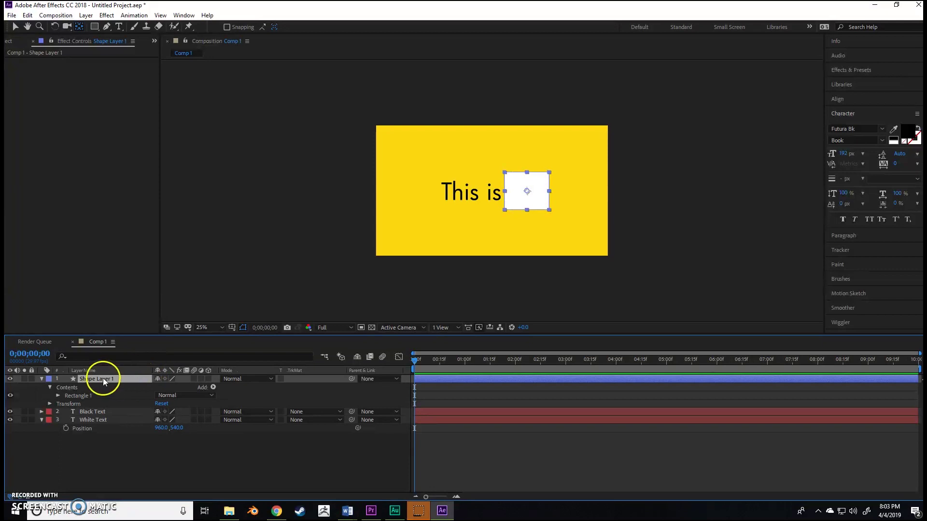
{"action": "key", "text": "Return"}
{"action": "type", "text": "Whi"}
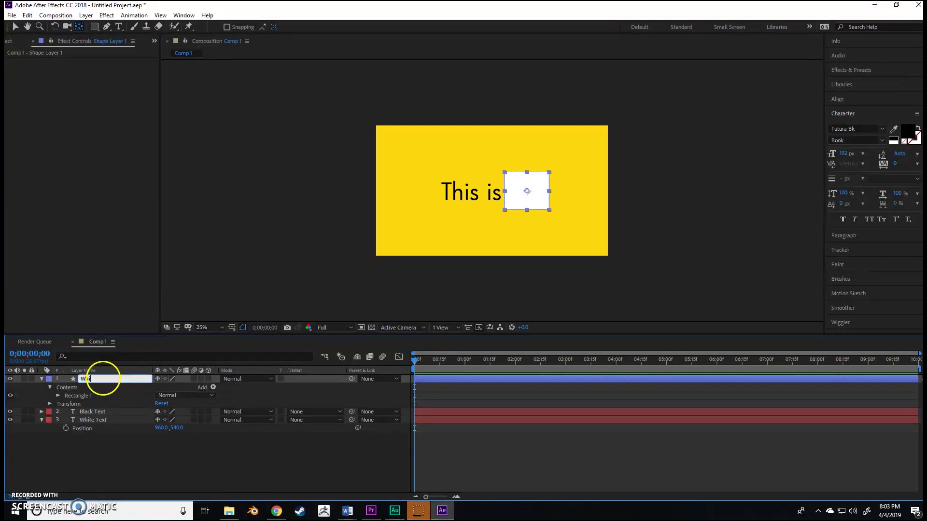
{"action": "type", "text": "te Box"}
{"action": "left_click", "coordinate": [129, 456]}
Step: Slide the White Box left of the text to Position 325, 540
{"action": "left_click", "coordinate": [134, 381]}
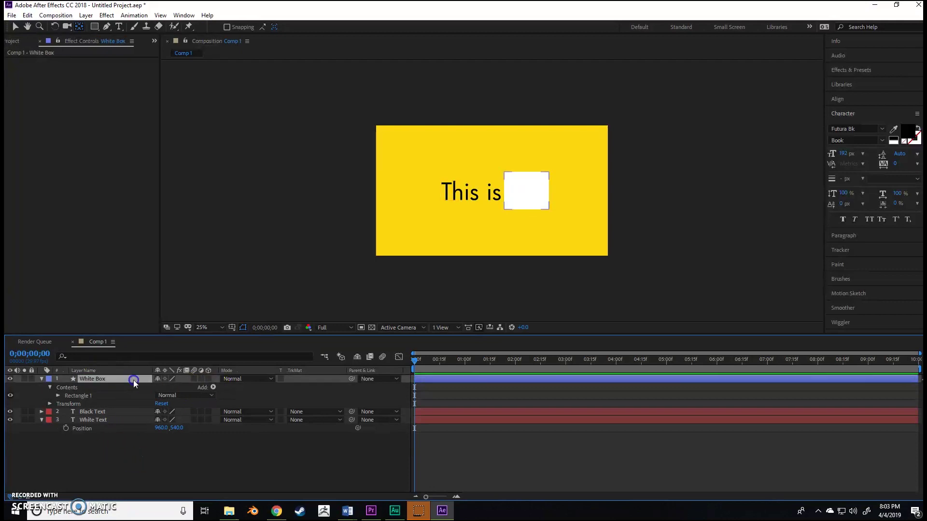
{"action": "key", "text": "p"}
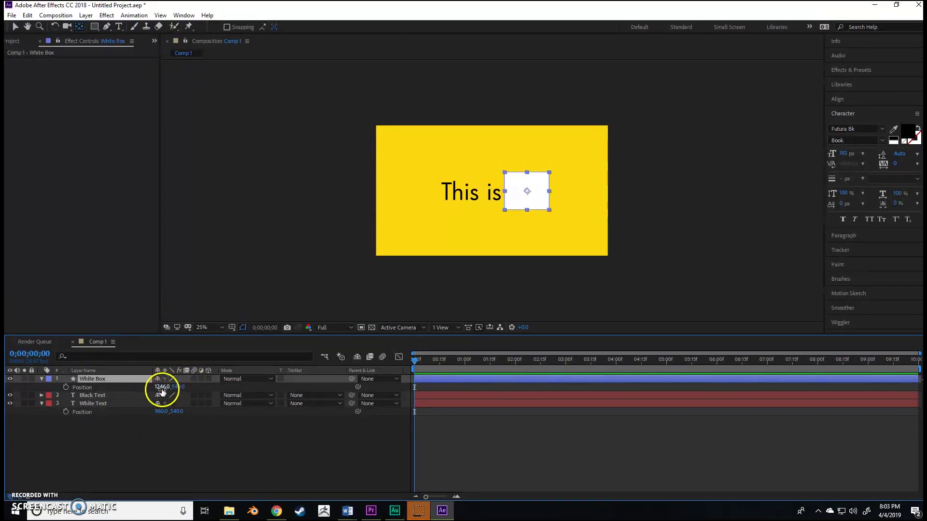
{"action": "left_click_drag", "start_coordinate": [163, 387], "coordinate": [48, 471]}
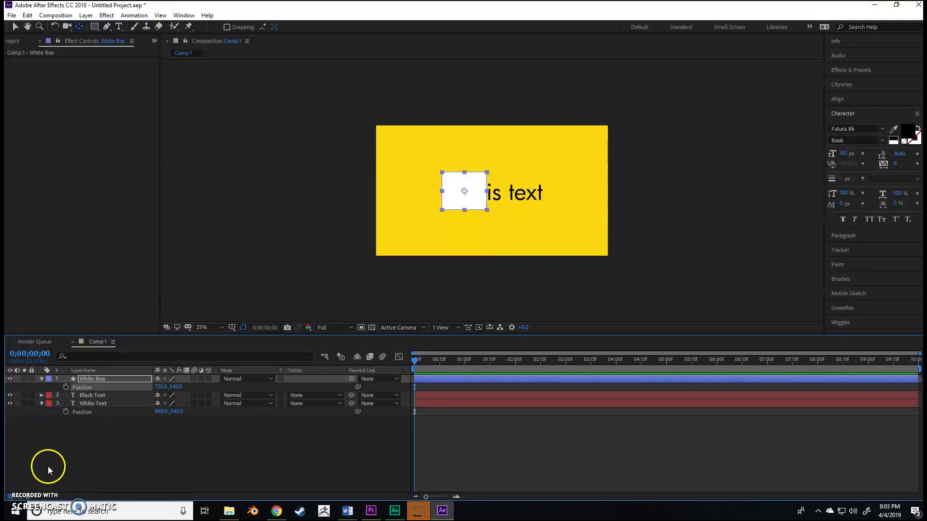
{"action": "left_click_drag", "start_coordinate": [161, 386], "coordinate": [4, 419]}
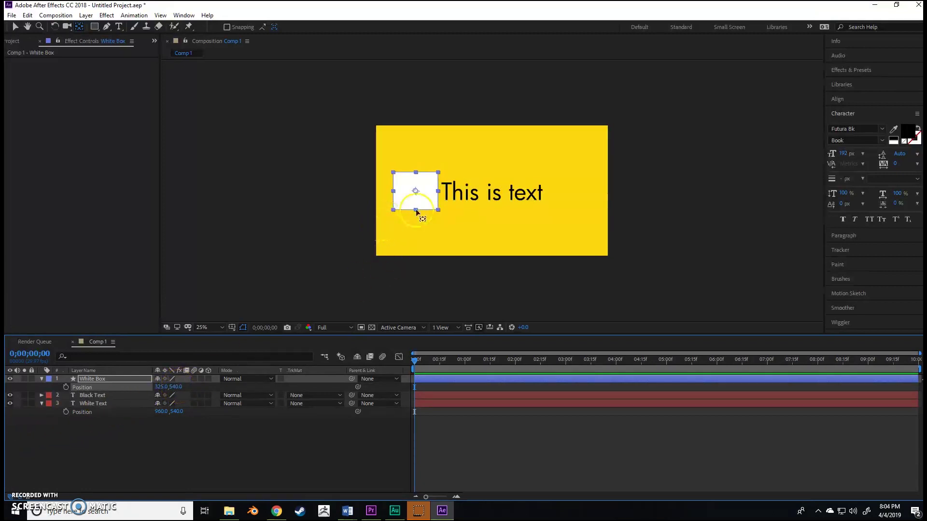
{"action": "mouse_move", "coordinate": [174, 387]}
{"action": "left_mouse_down"}
{"action": "mouse_move", "coordinate": [251, 381]}
{"action": "mouse_move", "coordinate": [174, 380]}
{"action": "mouse_move", "coordinate": [190, 375]}
{"action": "mouse_move", "coordinate": [163, 386]}
{"action": "left_mouse_up"}
Step: Keyframe White Box position at 0:00 (325, 540) and slide it to X 1268 near one second
{"action": "left_click", "coordinate": [66, 388]}
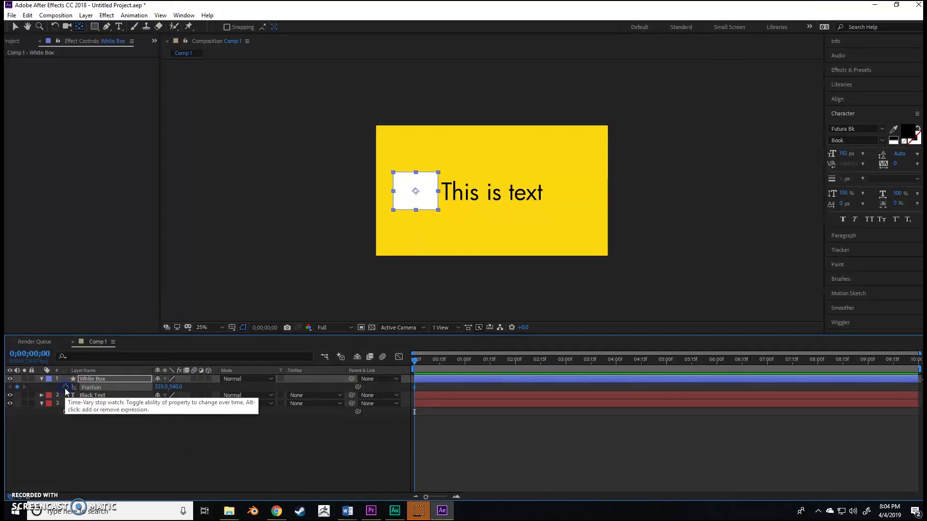
{"action": "left_click_drag", "start_coordinate": [427, 360], "coordinate": [453, 361]}
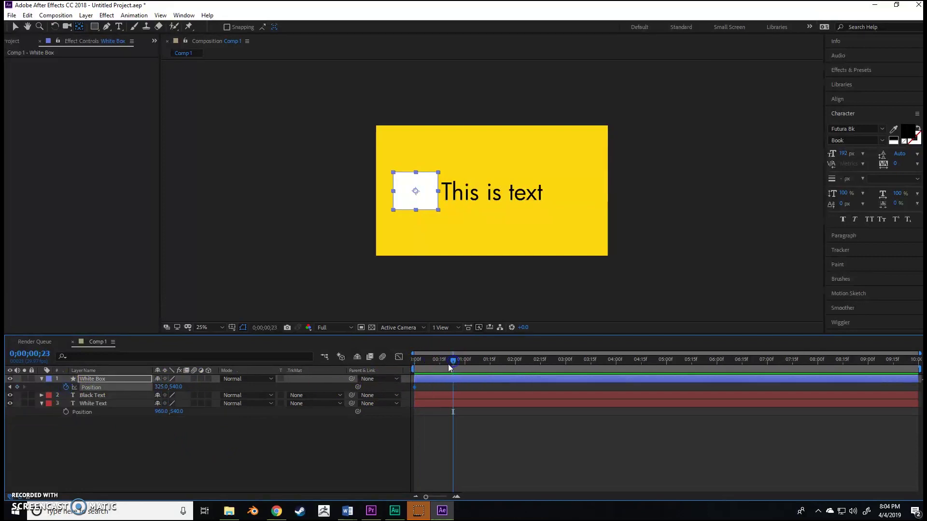
{"action": "left_click_drag", "start_coordinate": [161, 389], "coordinate": [566, 341]}
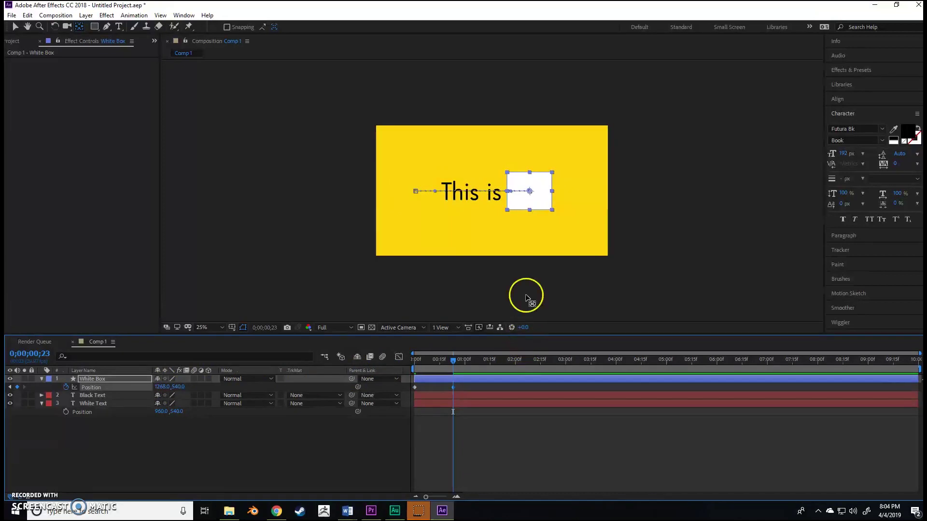
Step: Select both position keyframes and preview the slide from the start
{"action": "left_click", "coordinate": [476, 384]}
{"action": "left_click_drag", "start_coordinate": [476, 384], "coordinate": [397, 393]}
{"action": "left_click", "coordinate": [529, 389]}
{"action": "left_click", "coordinate": [453, 362]}
{"action": "left_click_drag", "start_coordinate": [452, 361], "coordinate": [404, 367]}
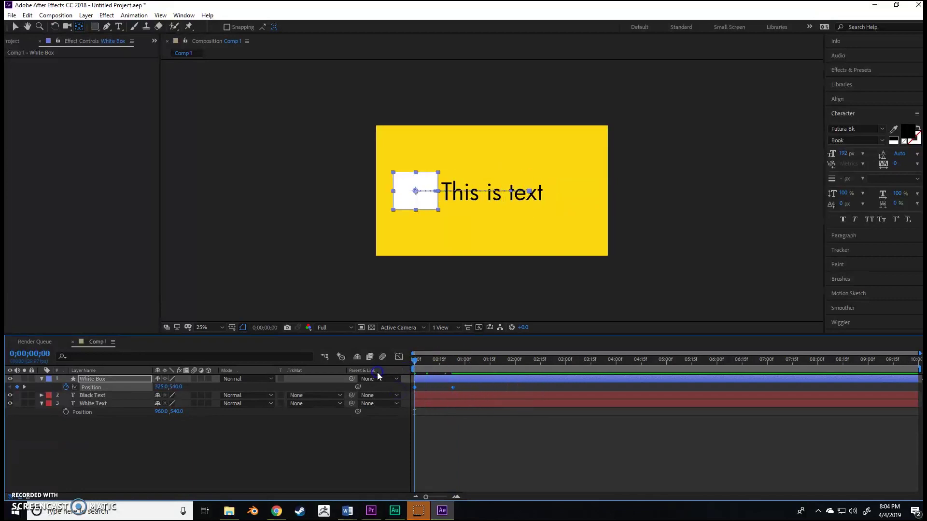
{"action": "key", "text": "space"}
{"action": "left_click", "coordinate": [404, 366]}
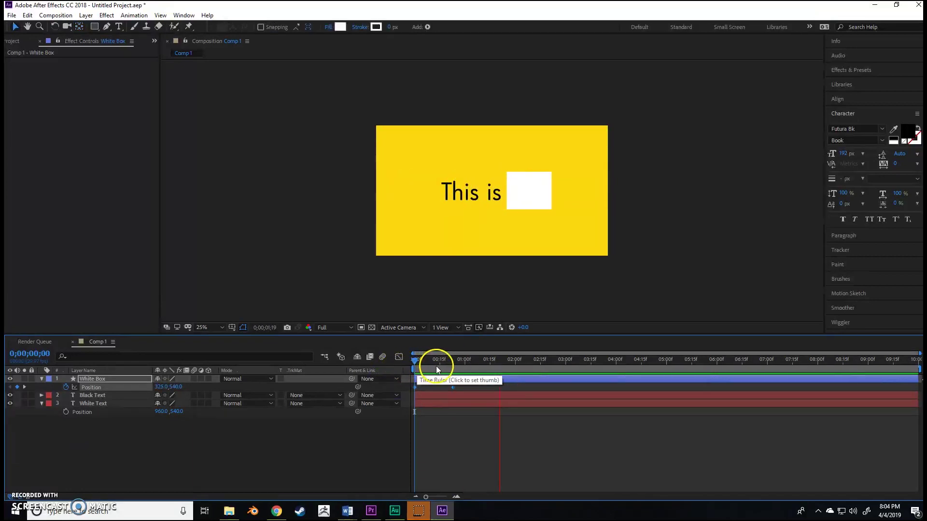
Step: Apply Easy Ease to both position keyframes and preview the eased slide
{"action": "left_click", "coordinate": [455, 363]}
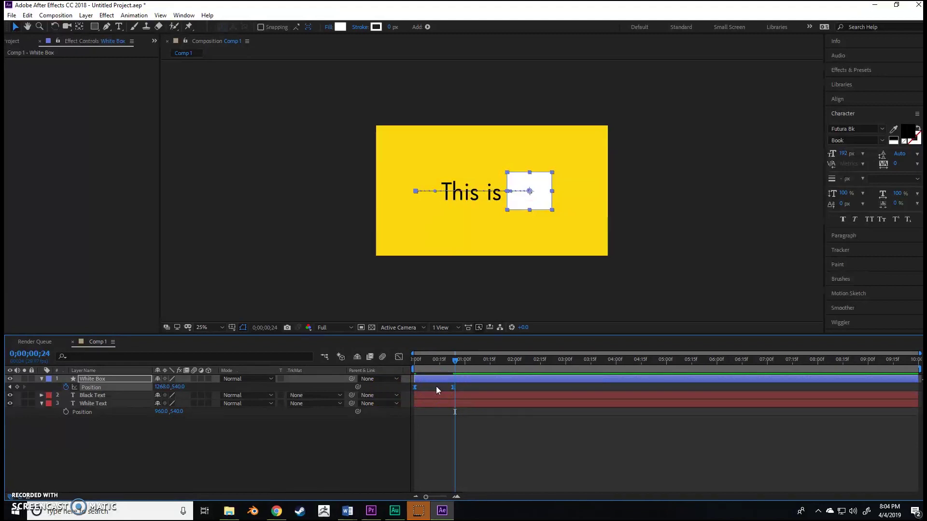
{"action": "key", "text": "F9"}
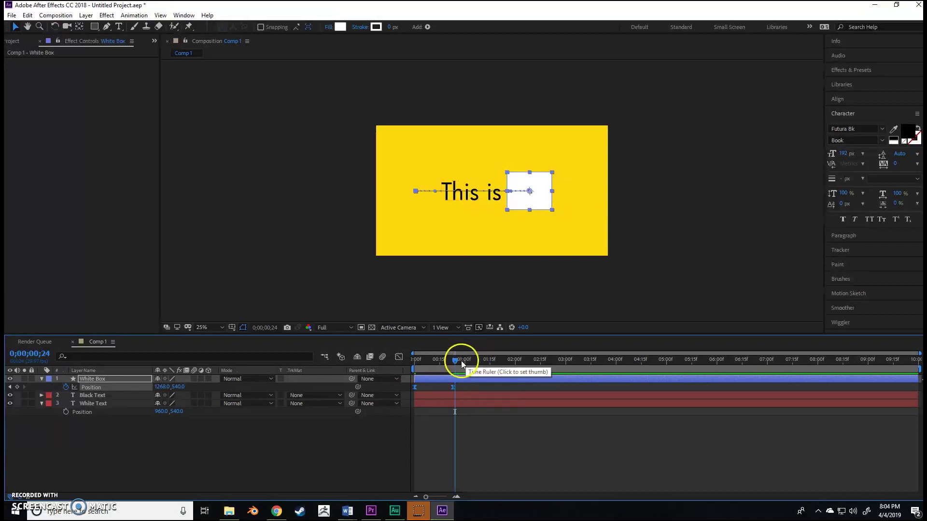
{"action": "left_click_drag", "start_coordinate": [456, 361], "coordinate": [396, 373]}
{"action": "key", "text": "space"}
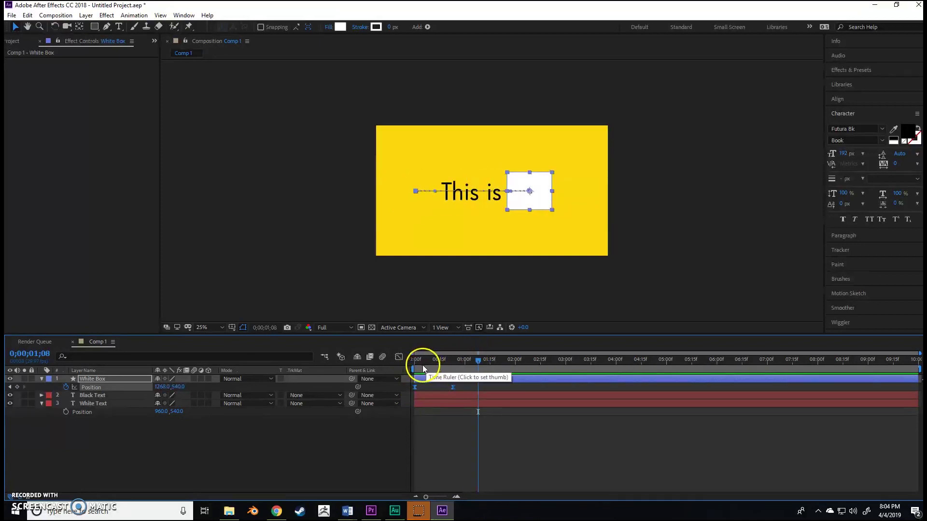
{"action": "left_click", "coordinate": [398, 358]}
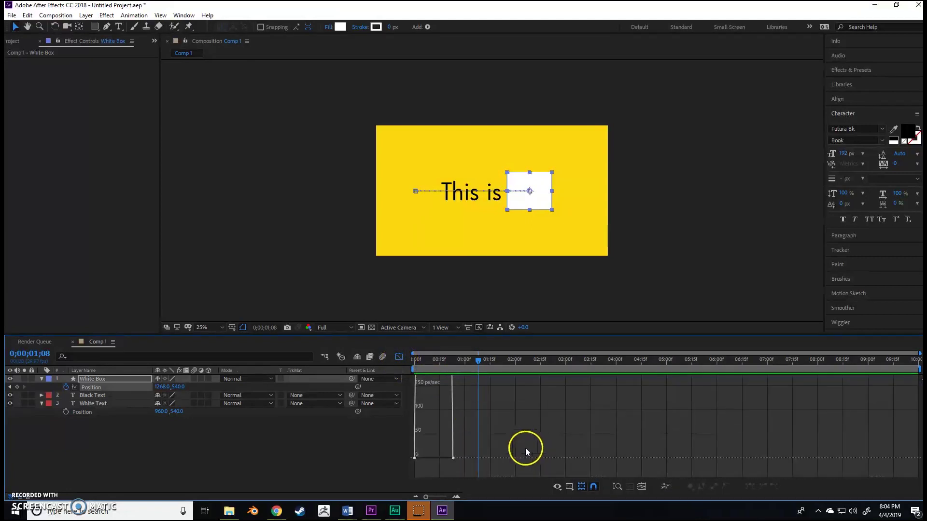
{"action": "left_click_drag", "start_coordinate": [476, 447], "coordinate": [435, 461]}
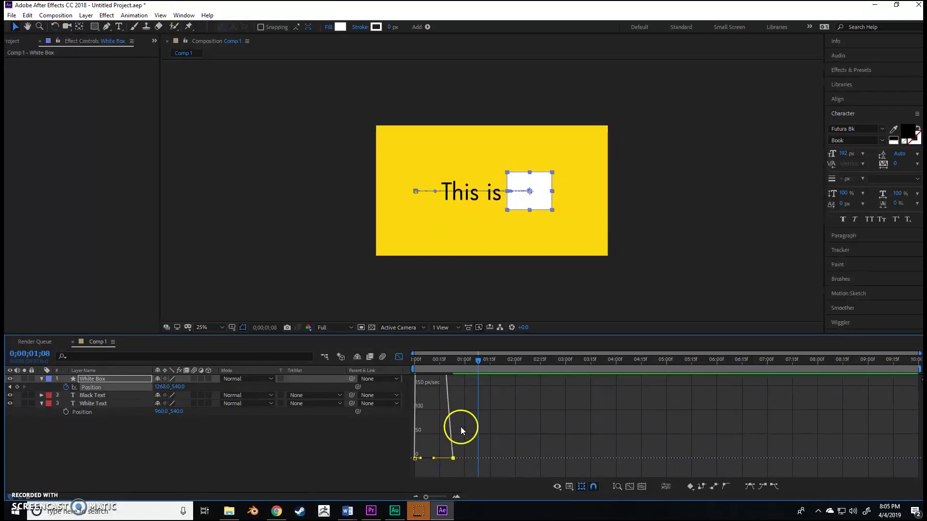
{"action": "left_click_drag", "start_coordinate": [474, 361], "coordinate": [413, 372]}
{"action": "key", "text": "space"}
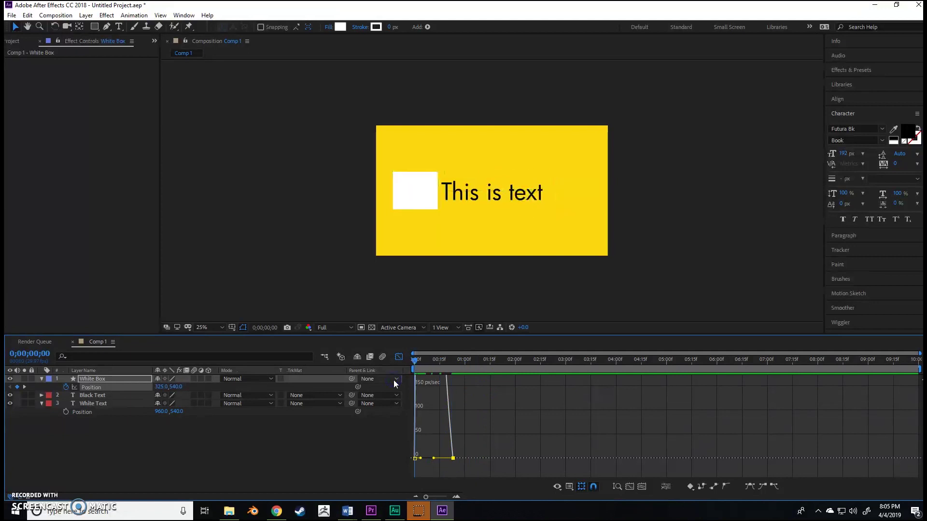
{"action": "key", "text": "space"}
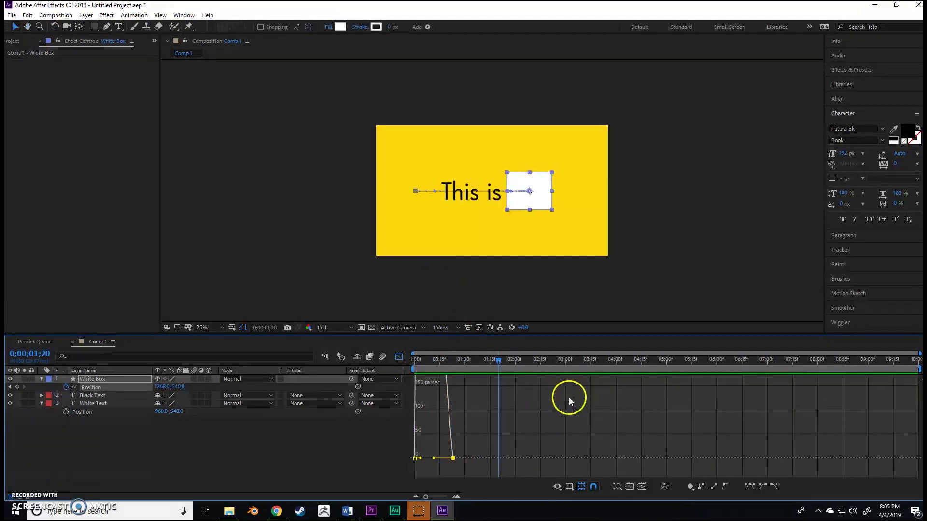
{"action": "left_click", "coordinate": [399, 357]}
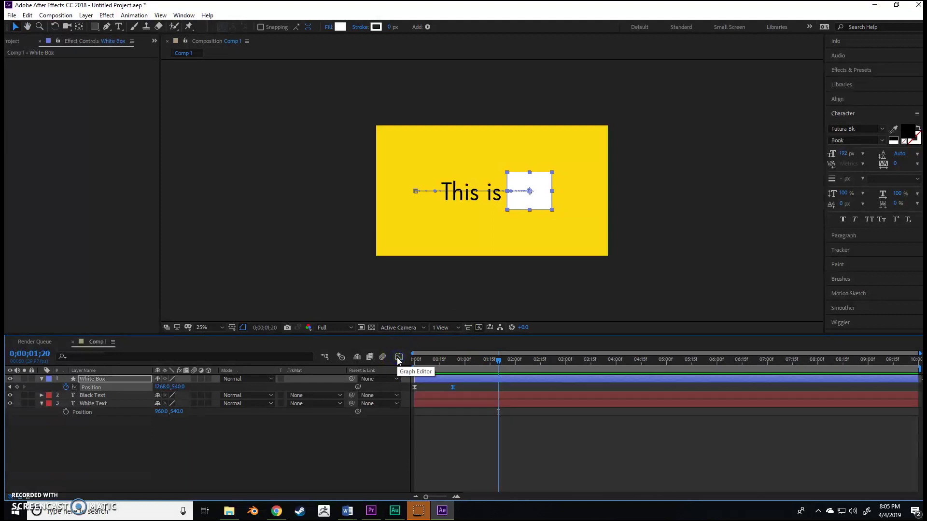
{"action": "left_click_drag", "start_coordinate": [466, 384], "coordinate": [436, 401]}
{"action": "left_click", "coordinate": [400, 358]}
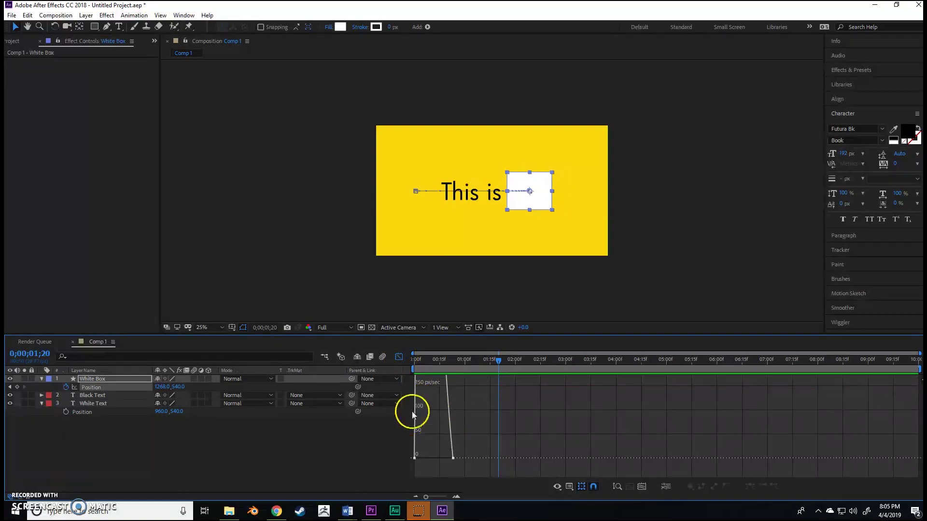
{"action": "mouse_move", "coordinate": [452, 411]}
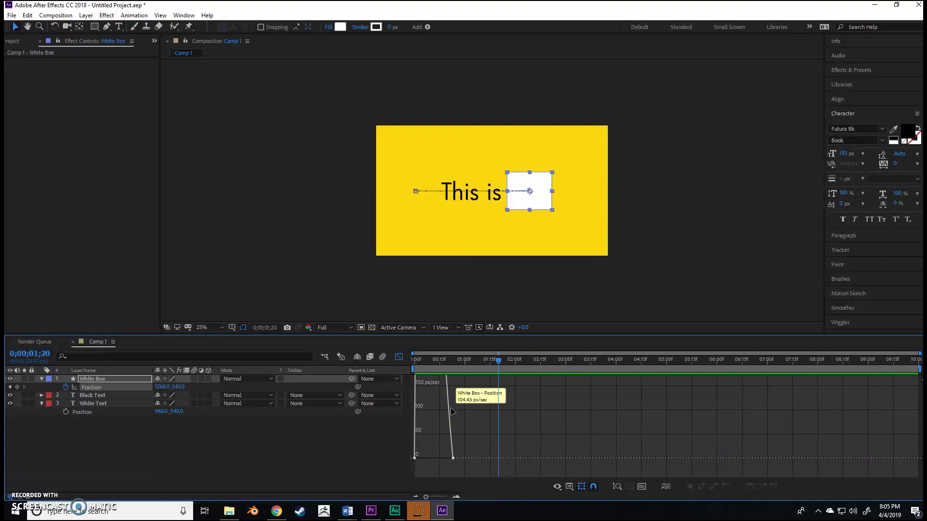
{"action": "left_click", "coordinate": [467, 419]}
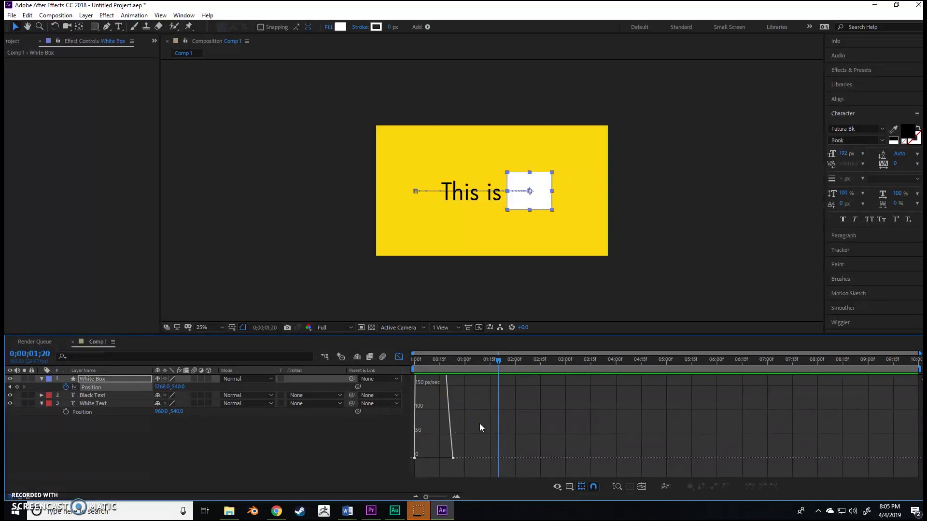
{"action": "left_click", "coordinate": [399, 357]}
{"action": "left_click", "coordinate": [348, 455]}
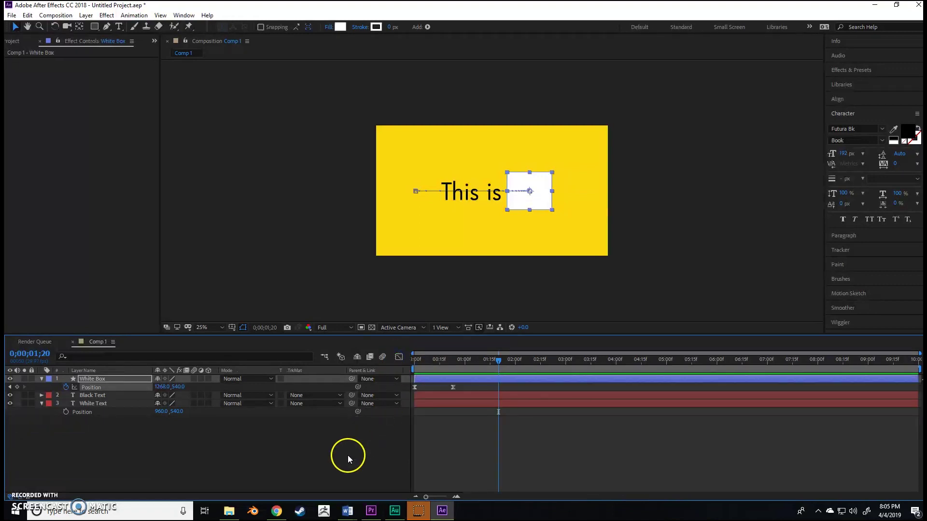
Step: Duplicate the White Box layer and rename the copy 'Mask'
{"action": "left_click", "coordinate": [124, 379]}
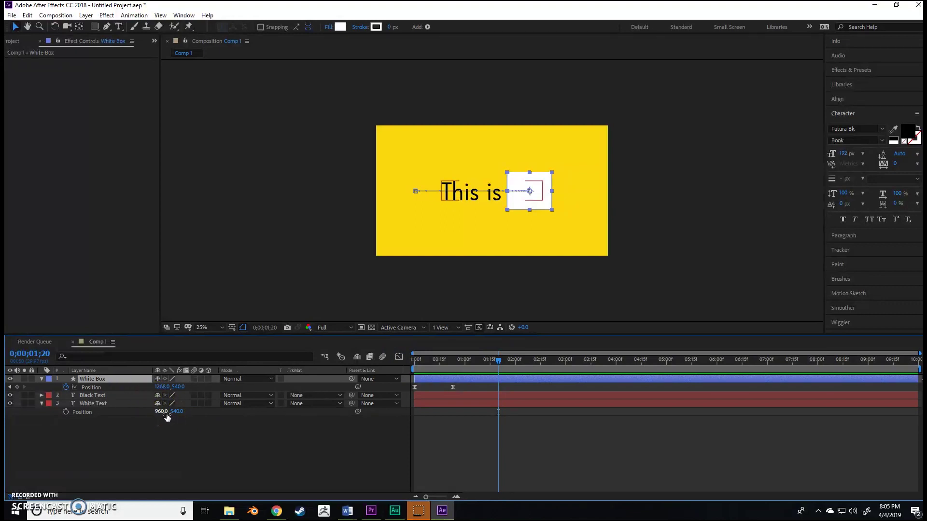
{"action": "key", "text": "ctrl+d"}
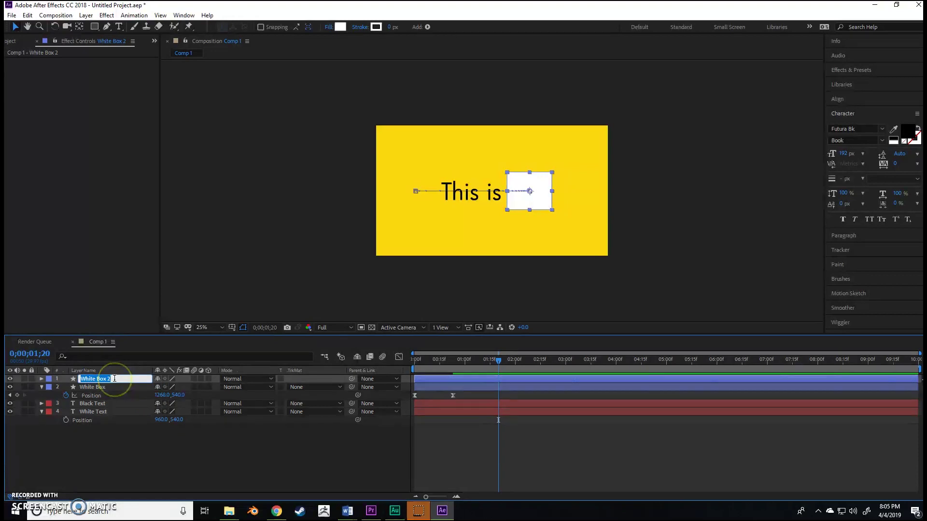
{"action": "key", "text": "Return"}
{"action": "key", "text": "BackSpace"}
{"action": "key", "text": "BackSpace"}
{"action": "key", "text": "BackSpace"}
{"action": "key", "text": "BackSpace"}
{"action": "key", "text": "BackSpace"}
{"action": "key", "text": "BackSpace"}
{"action": "key", "text": "BackSpace"}
{"action": "key", "text": "BackSpace"}
{"action": "key", "text": "BackSpace"}
{"action": "type", "text": "Mas"}
{"action": "key", "text": "Return"}
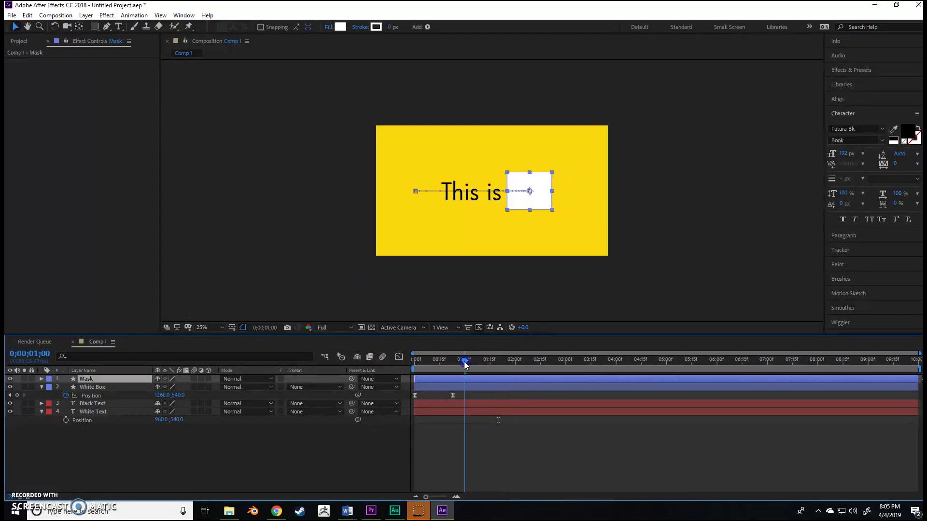
{"action": "key", "text": "Home"}
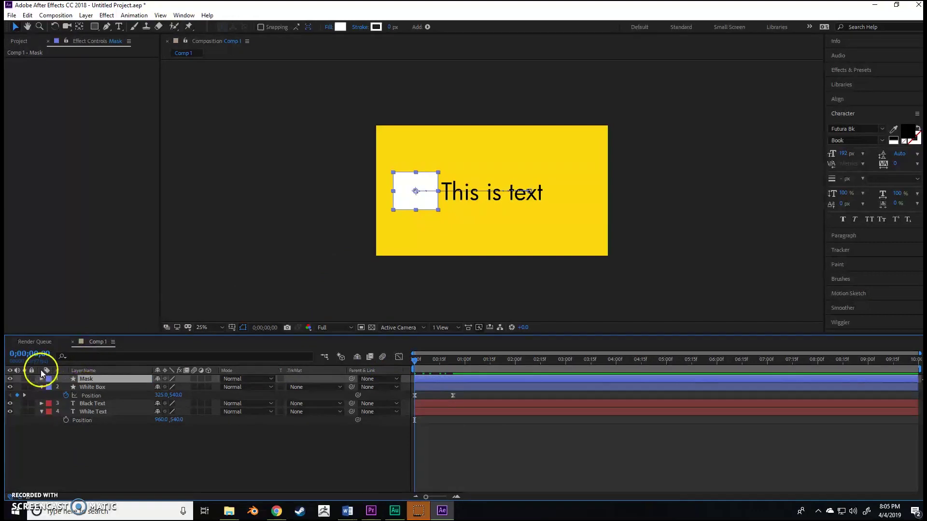
Step: Move the original White Box layer below the Black Text layer
{"action": "left_click", "coordinate": [103, 385]}
{"action": "left_click_drag", "start_coordinate": [103, 386], "coordinate": [106, 408]}
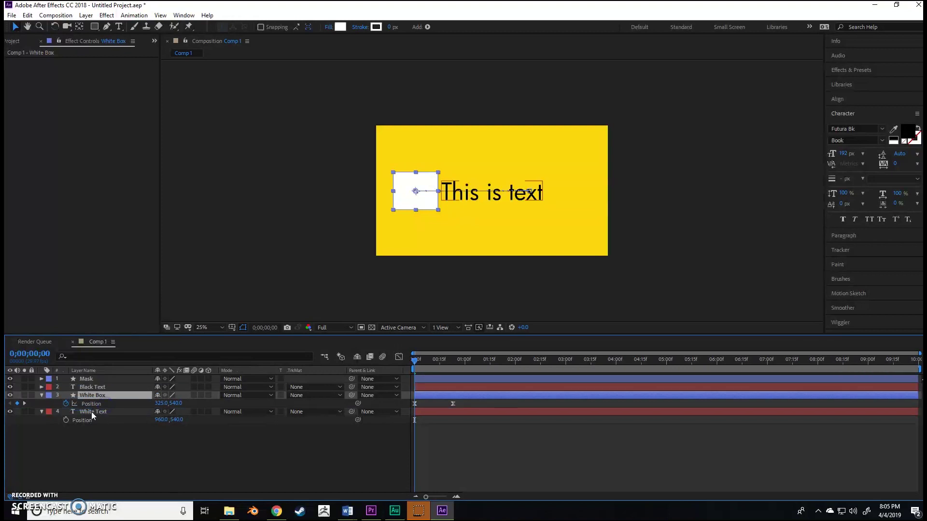
{"action": "left_click", "coordinate": [119, 431]}
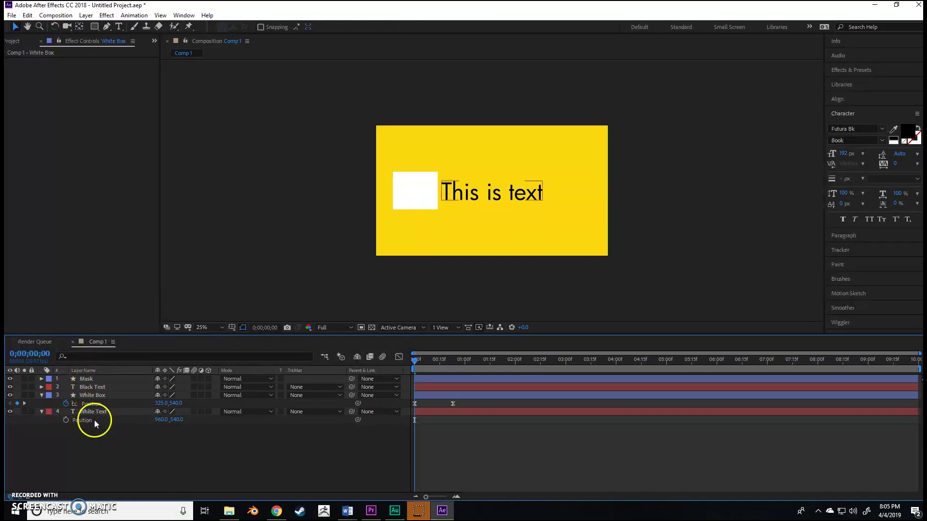
{"action": "left_click", "coordinate": [92, 395]}
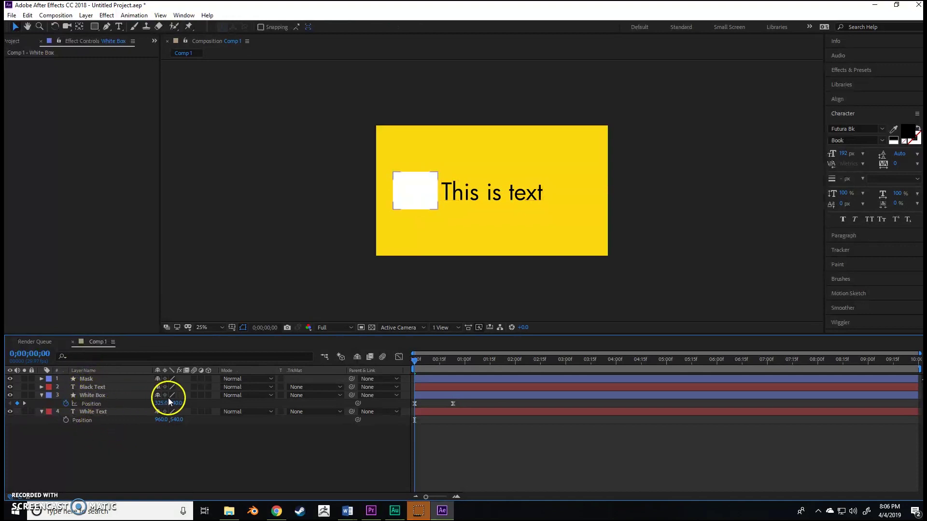
{"action": "left_click", "coordinate": [284, 447]}
{"action": "left_click", "coordinate": [88, 379]}
{"action": "left_click", "coordinate": [94, 385]}
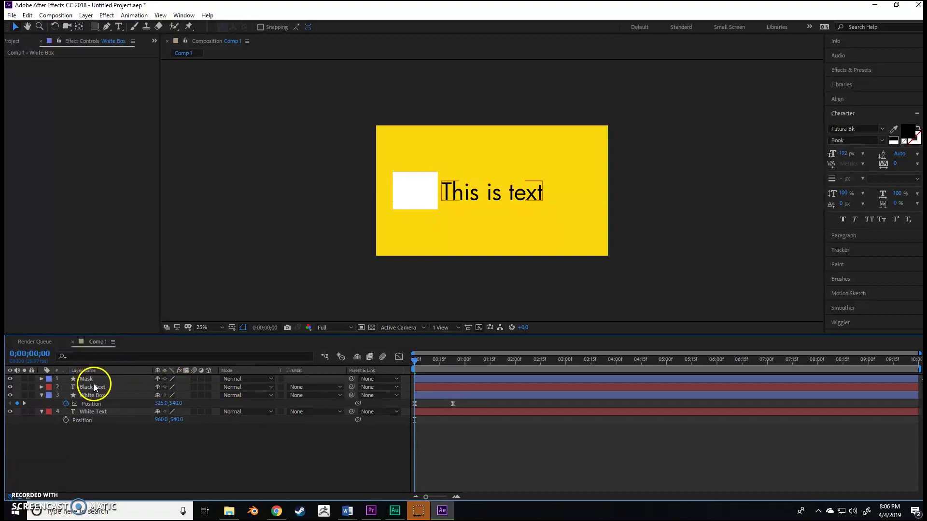
Step: Set Black Text's track matte to Alpha Matte 'Mask' and preview the reveal
{"action": "left_click", "coordinate": [298, 387]}
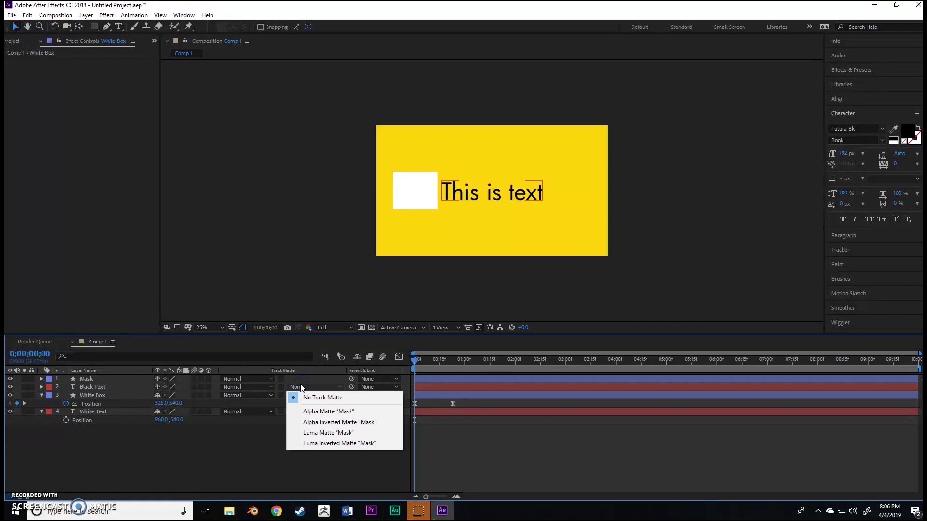
{"action": "left_click", "coordinate": [310, 416]}
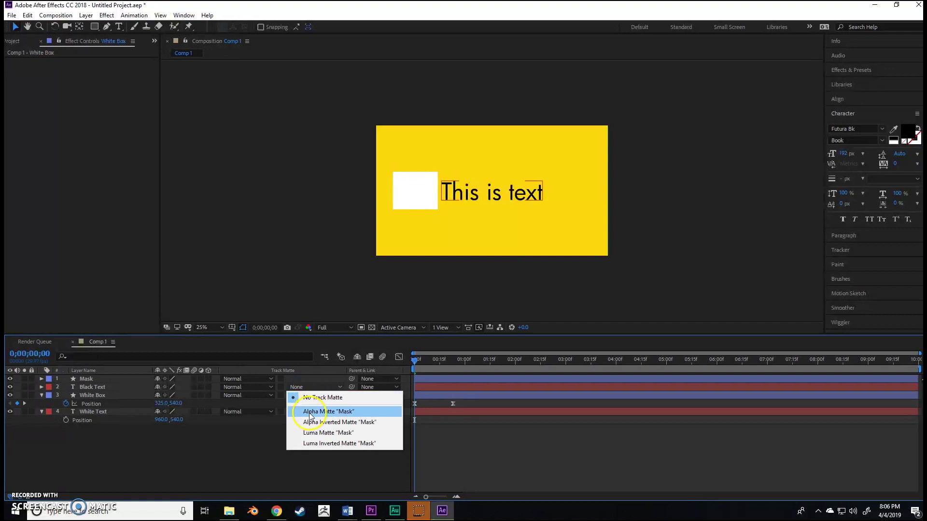
{"action": "left_click", "coordinate": [309, 413]}
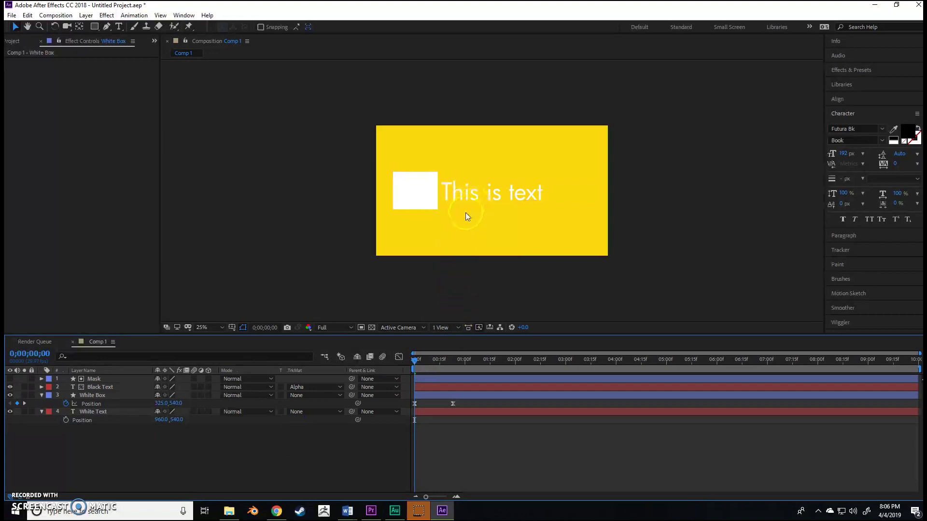
{"action": "left_click", "coordinate": [427, 356]}
{"action": "key", "text": "space"}
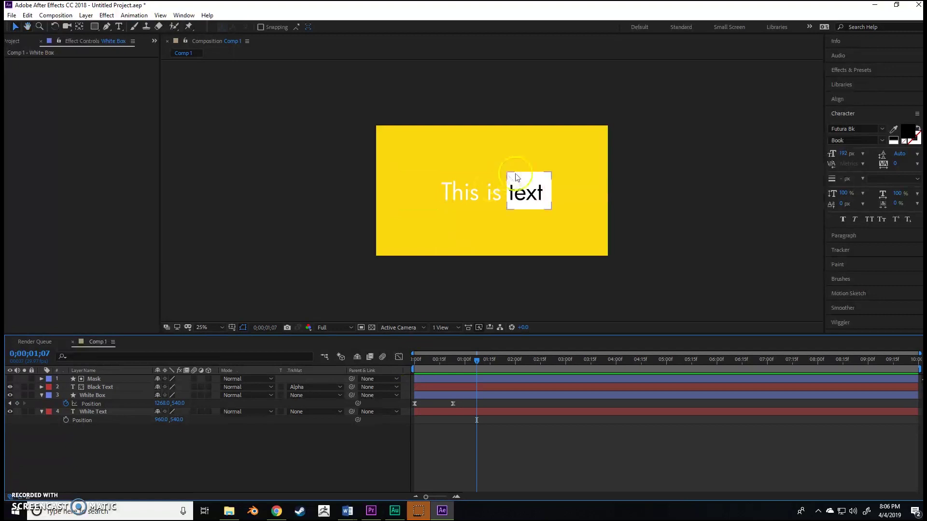
{"action": "left_click", "coordinate": [266, 288]}
{"action": "left_click", "coordinate": [92, 379]}
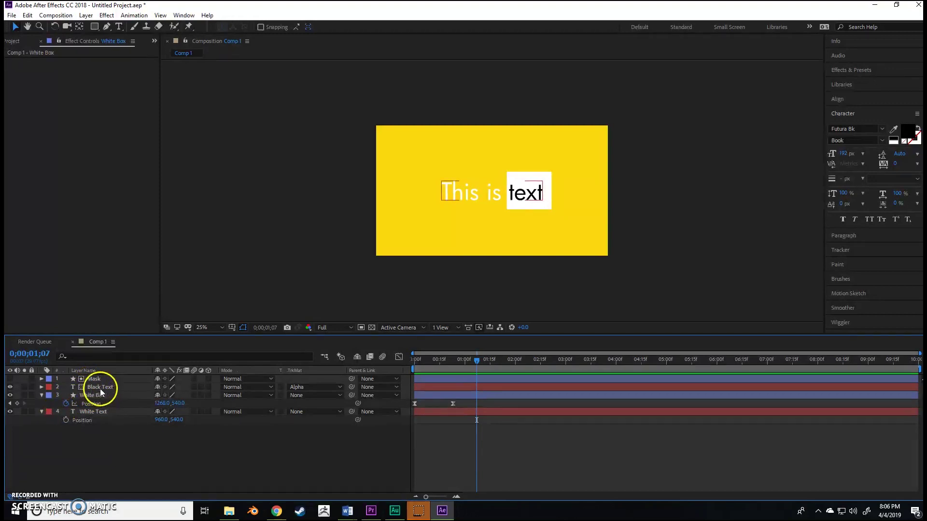
{"action": "left_click", "coordinate": [107, 388]}
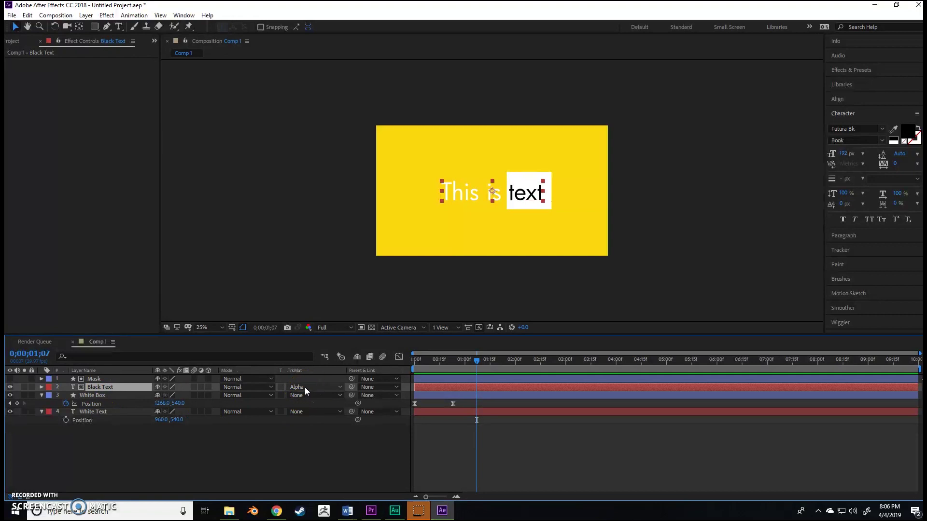
{"action": "left_click", "coordinate": [292, 393]}
Step: Toggle the transparency grid on and off and show the Project panel
{"action": "left_click", "coordinate": [372, 327]}
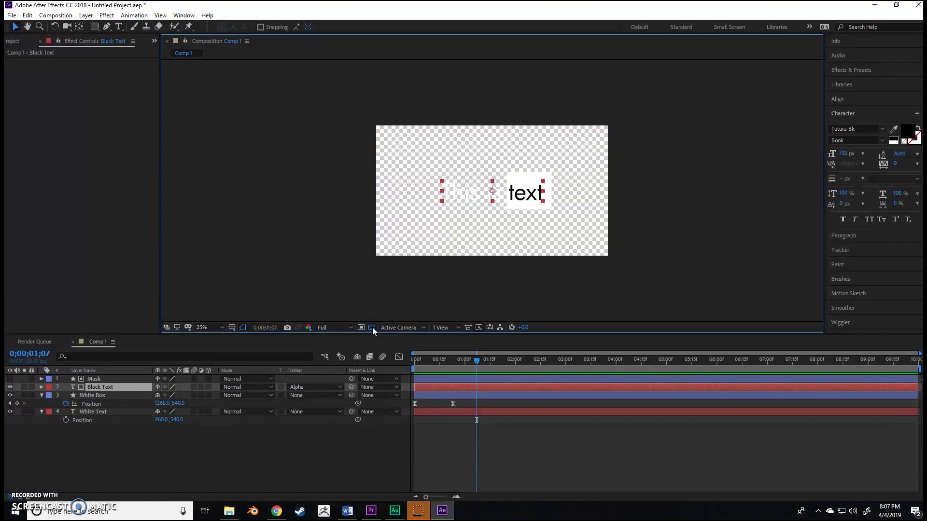
{"action": "left_click", "coordinate": [372, 327]}
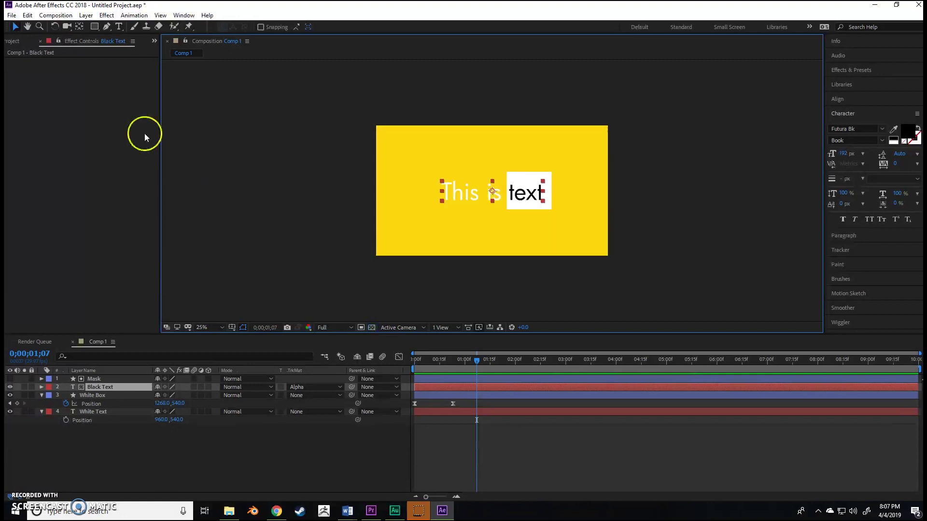
{"action": "left_click", "coordinate": [39, 41]}
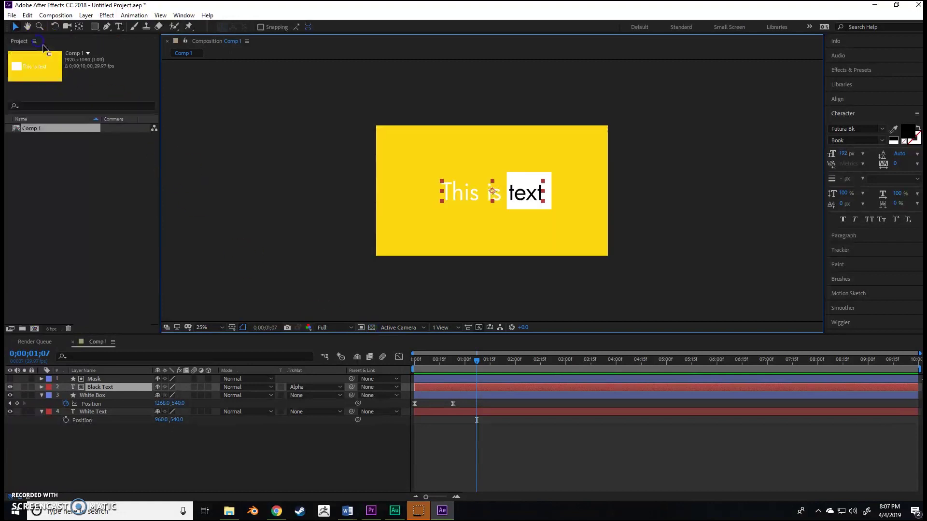
Step: Import South Korea_01.wav and Video 2.mp4 into the project
{"action": "double_click", "coordinate": [79, 208]}
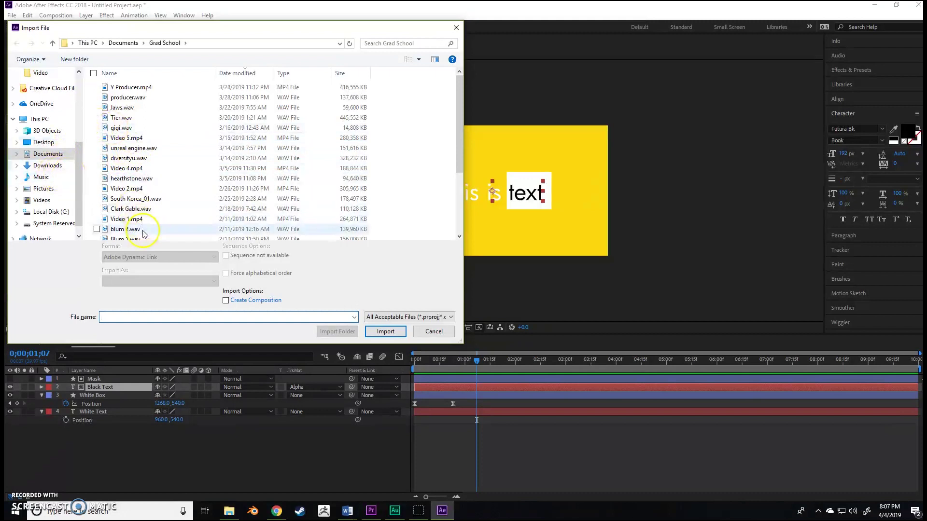
{"action": "scroll", "coordinate": [135, 212], "scroll_direction": "down", "scroll_amount": 2}
{"action": "double_click", "coordinate": [127, 166]}
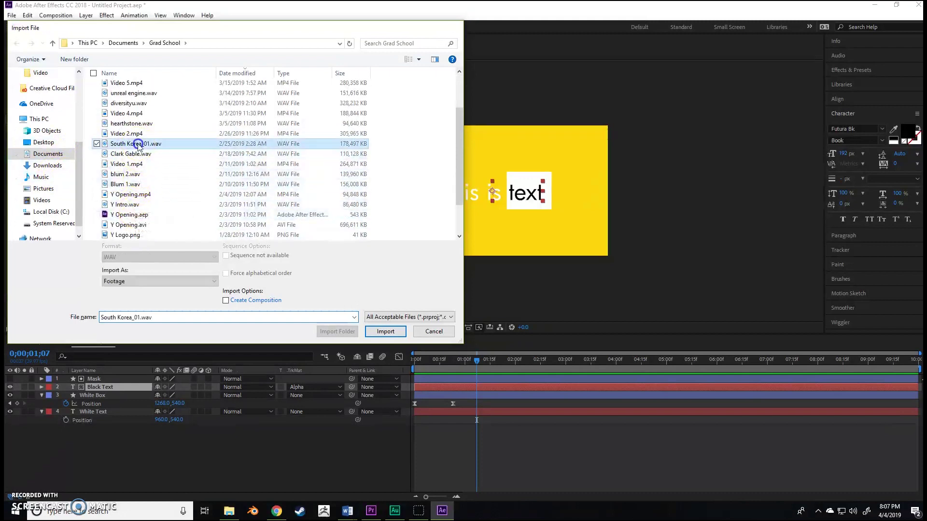
{"action": "left_click", "coordinate": [62, 155]}
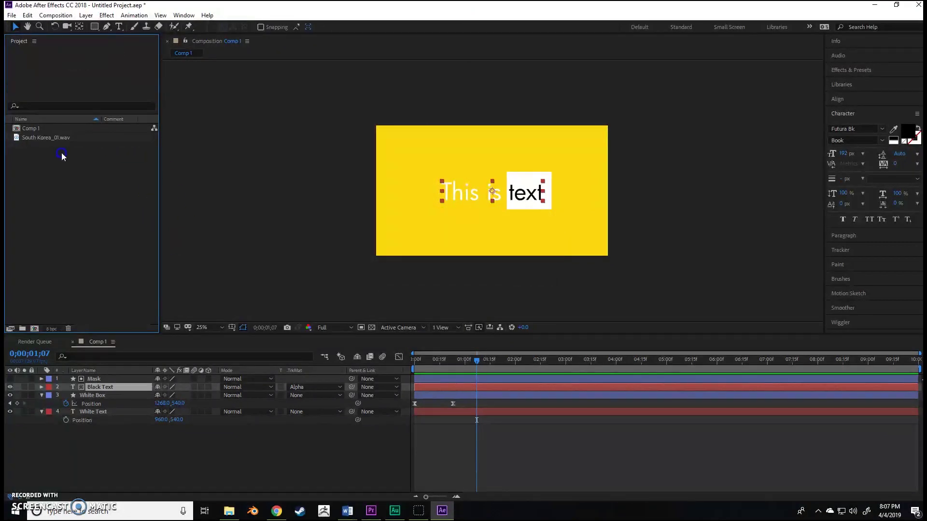
{"action": "double_click", "coordinate": [62, 153]}
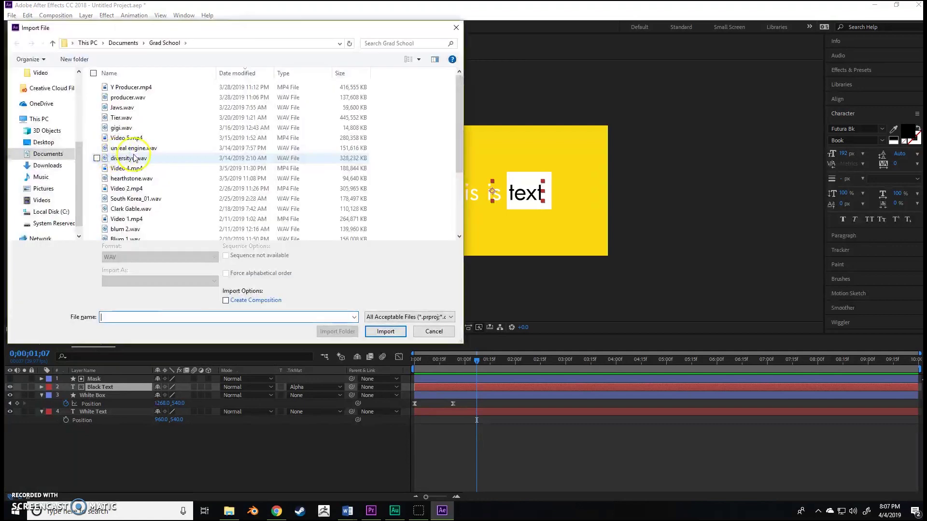
{"action": "double_click", "coordinate": [127, 189]}
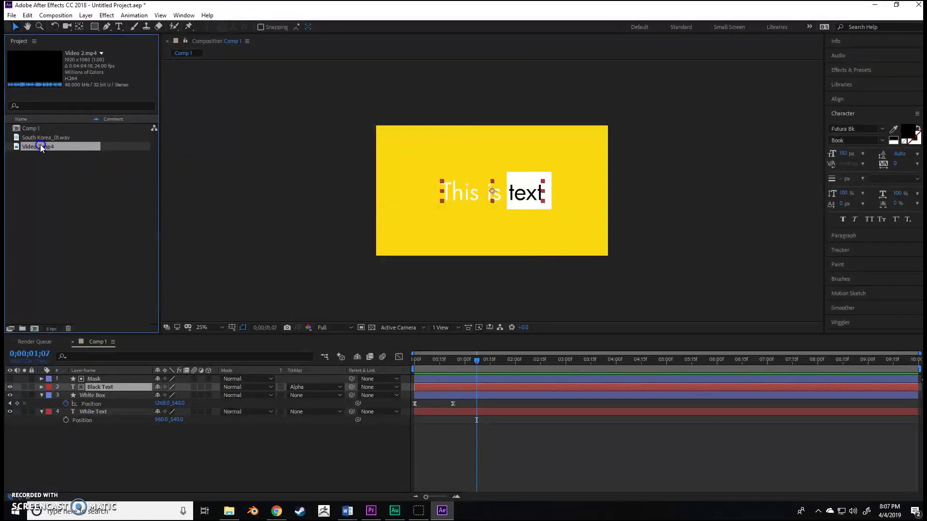
{"action": "left_click_drag", "start_coordinate": [37, 147], "coordinate": [85, 431]}
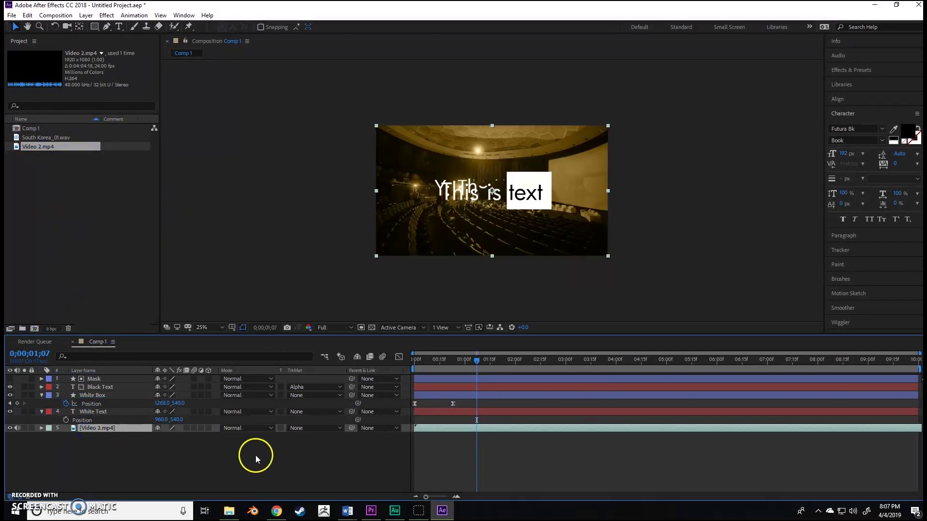
{"action": "left_click_drag", "start_coordinate": [478, 430], "coordinate": [90, 437]}
{"action": "left_click_drag", "start_coordinate": [390, 431], "coordinate": [627, 438]}
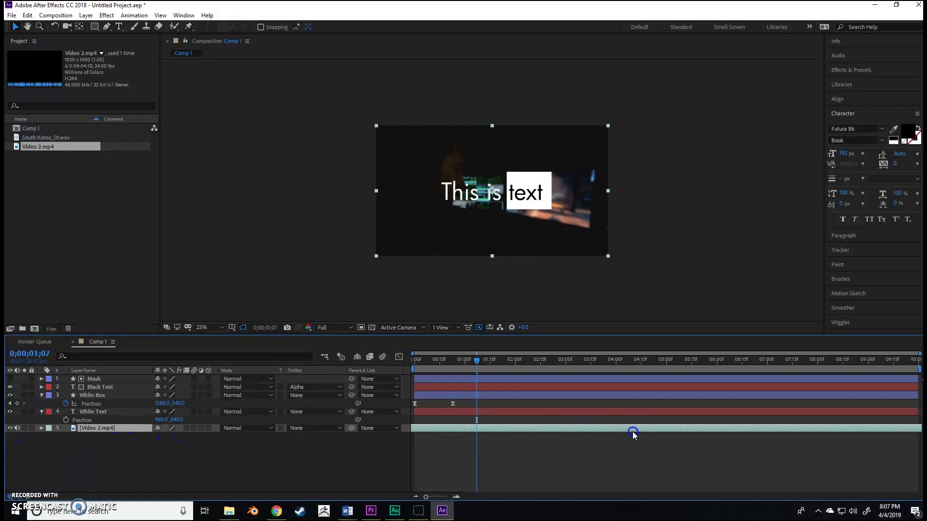
{"action": "left_click_drag", "start_coordinate": [472, 358], "coordinate": [379, 376]}
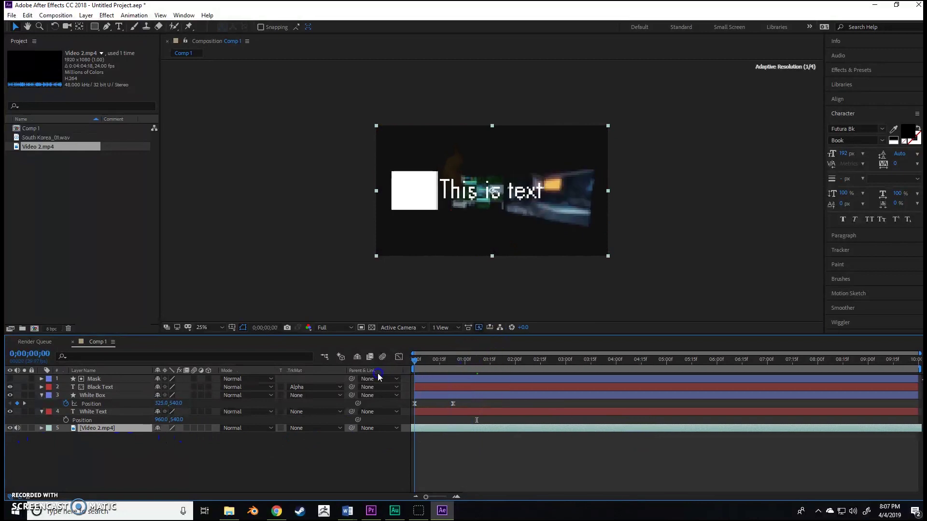
{"action": "key", "text": "space"}
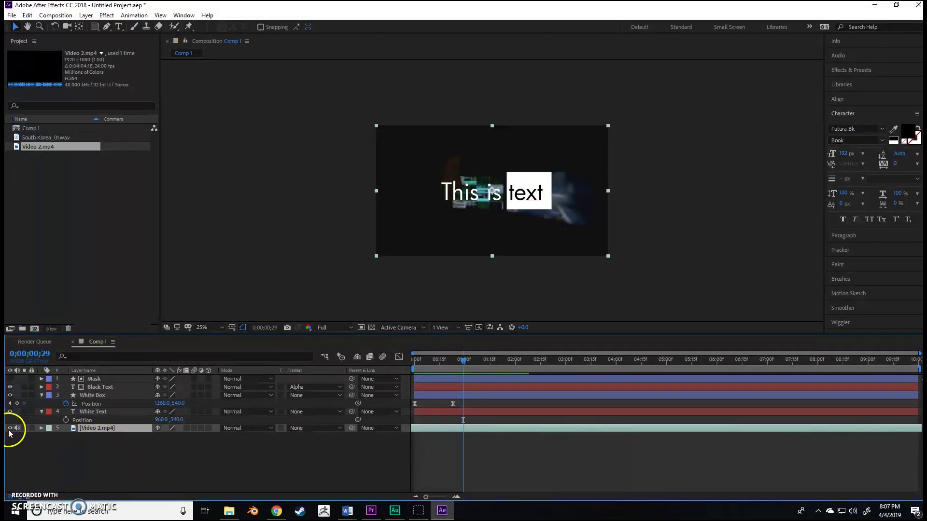
{"action": "left_click_drag", "start_coordinate": [465, 362], "coordinate": [416, 370]}
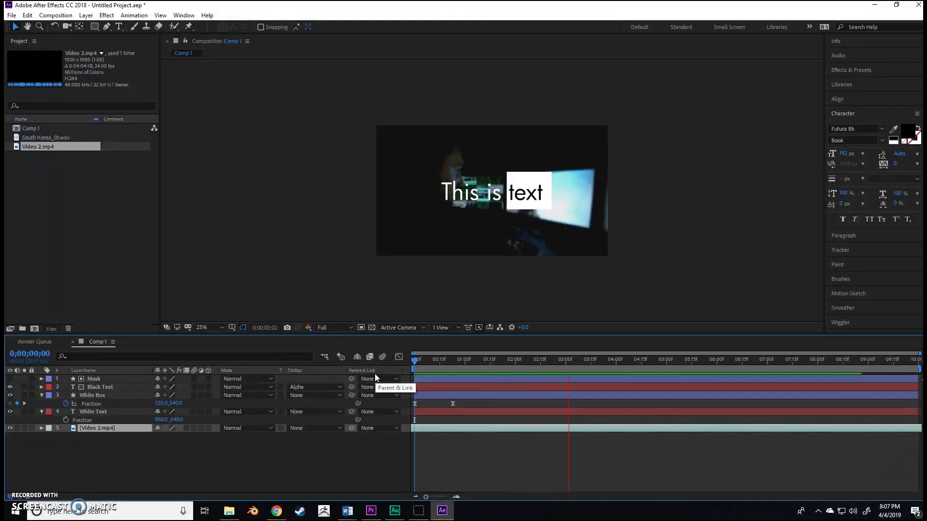
{"action": "left_click", "coordinate": [540, 283]}
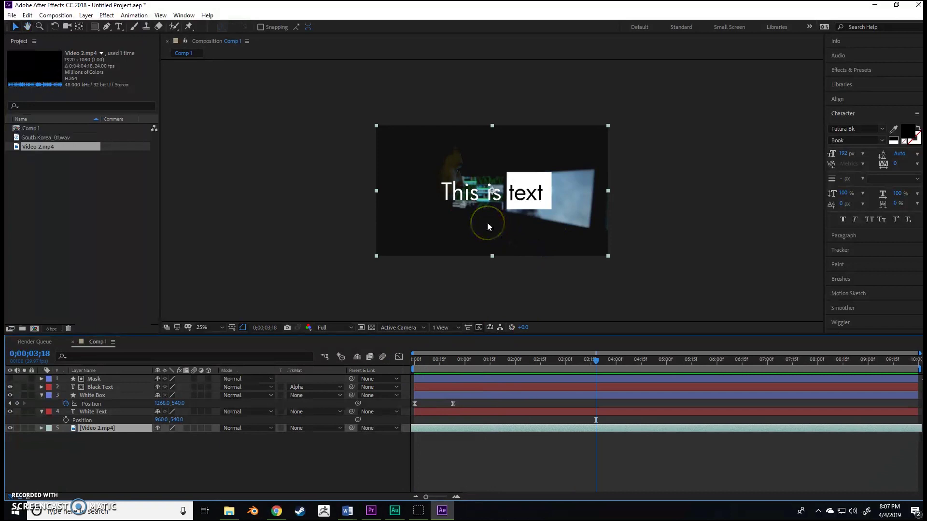
Step: Duplicate Comp 1 into Comp 2 and open it
{"action": "left_click", "coordinate": [116, 253]}
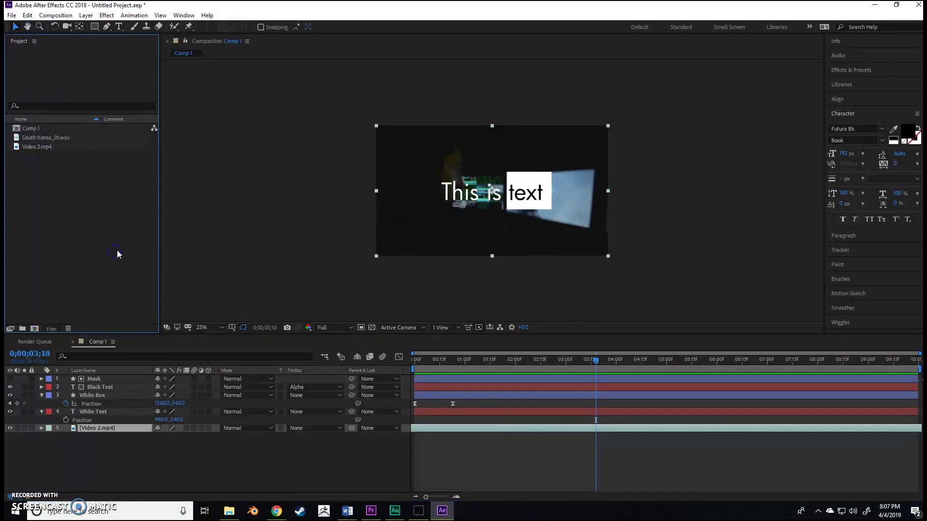
{"action": "left_click", "coordinate": [31, 134]}
{"action": "key", "text": "ctrl+d"}
{"action": "key", "text": "Return"}
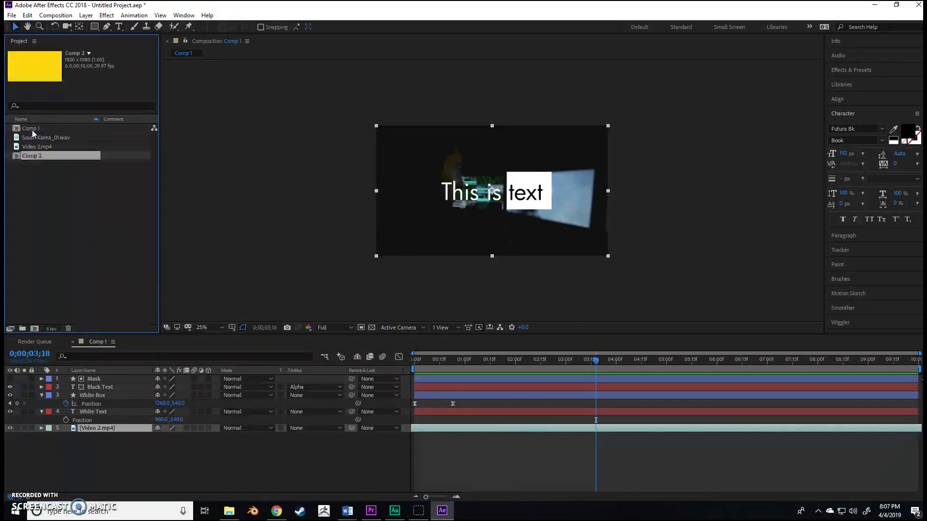
{"action": "double_click", "coordinate": [33, 138]}
{"action": "left_click", "coordinate": [72, 261]}
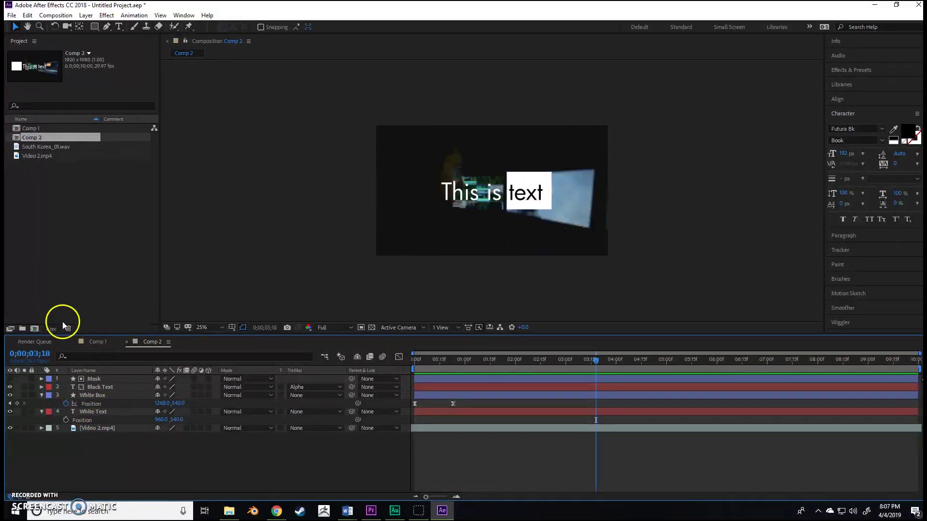
Step: Rename the original Comp 1 to 'Text 2'
{"action": "left_click", "coordinate": [39, 128]}
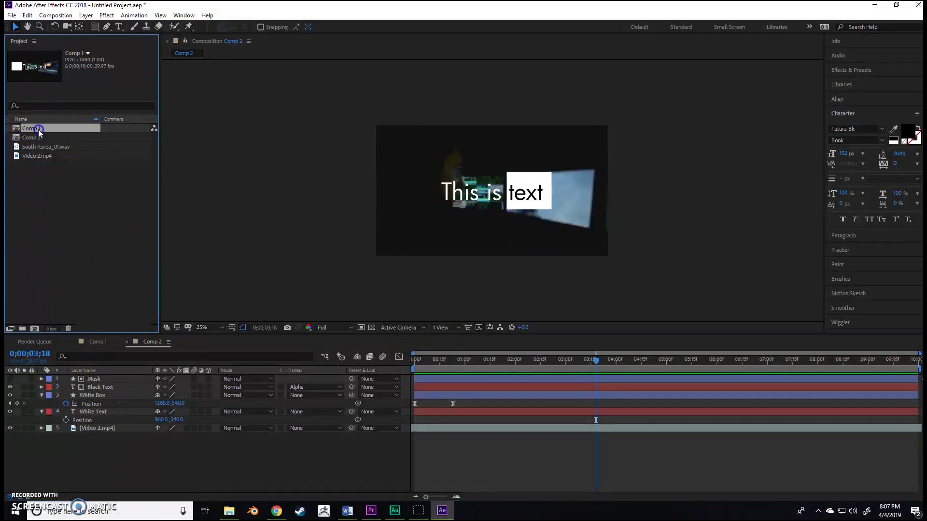
{"action": "key", "text": "Return"}
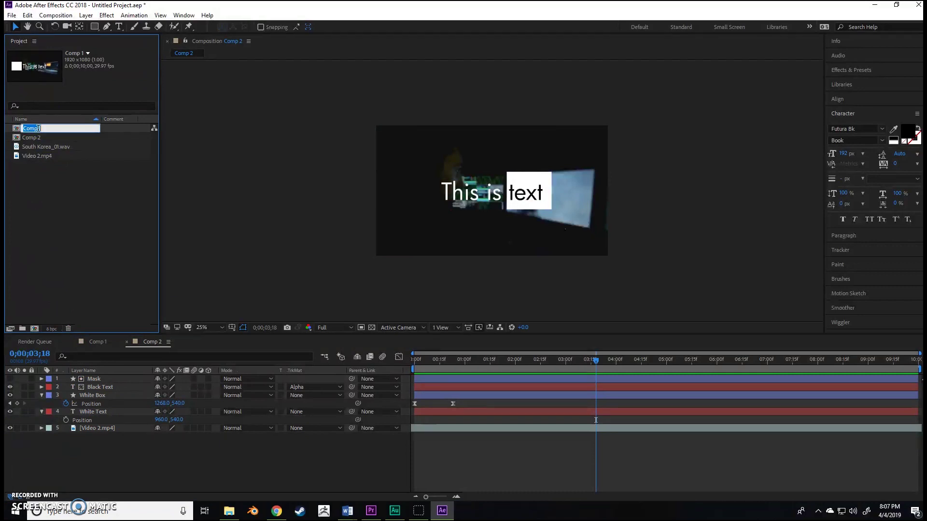
{"action": "type", "text": "Text"}
{"action": "left_click", "coordinate": [35, 138]}
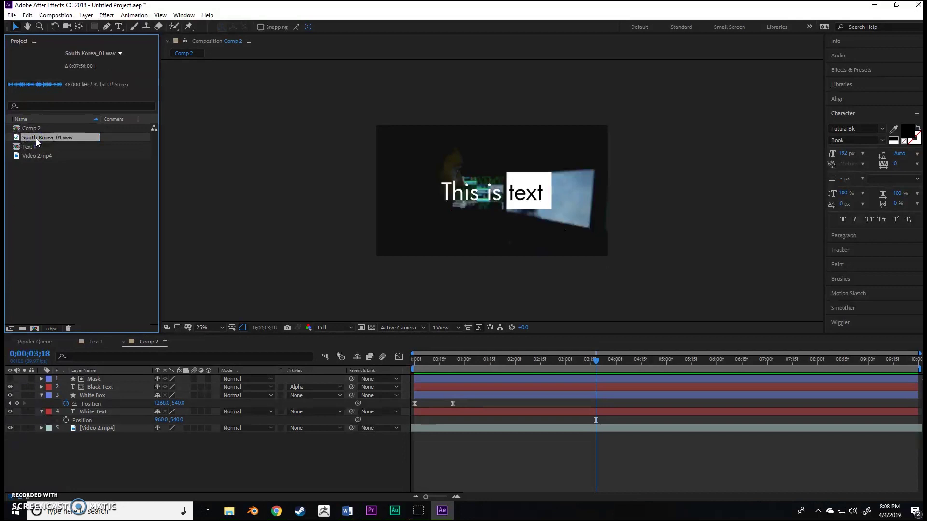
{"action": "left_click", "coordinate": [37, 146]}
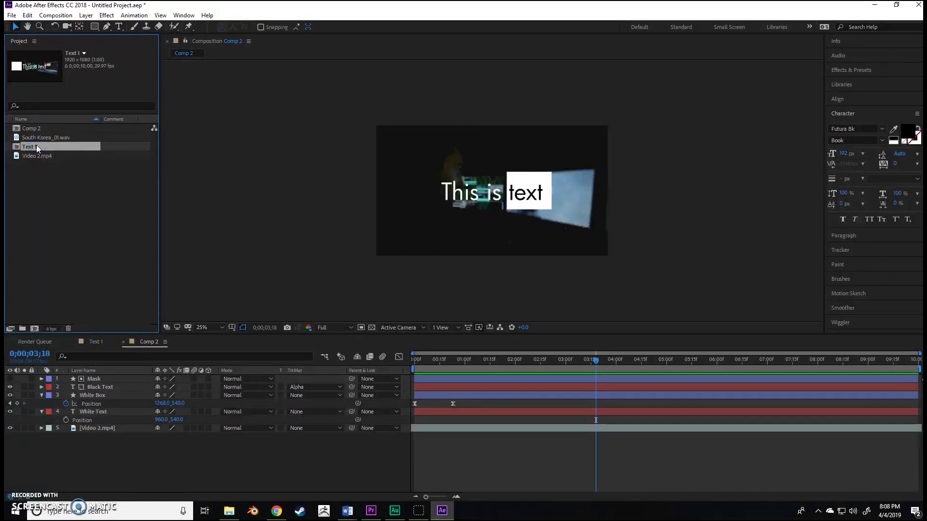
{"action": "key", "text": "Return"}
{"action": "type", "text": "Text 2"}
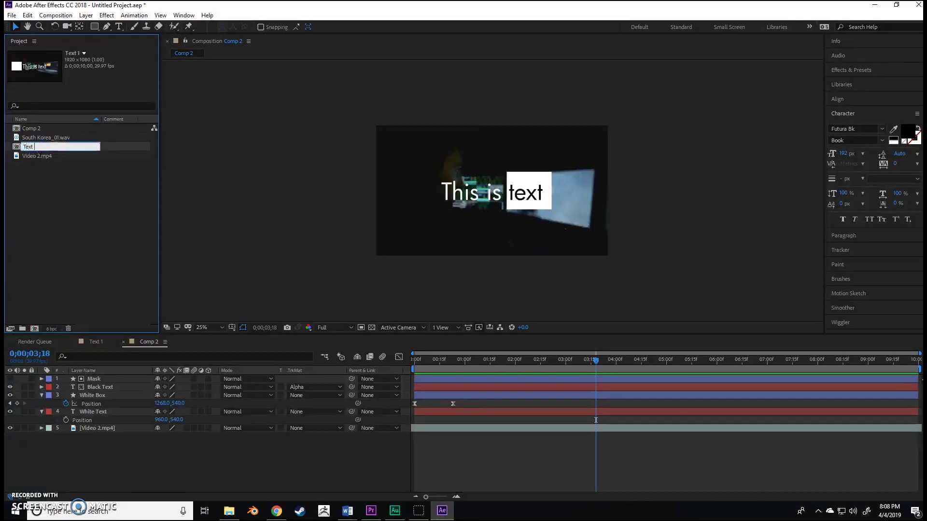
{"action": "left_click", "coordinate": [155, 461]}
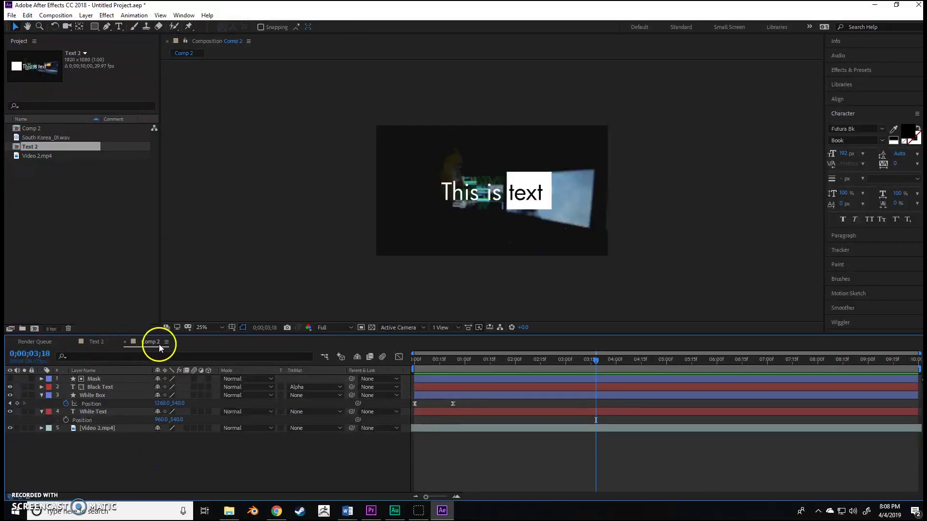
Step: Rename Comp 2 to 'Text 1'
{"action": "left_click", "coordinate": [30, 129]}
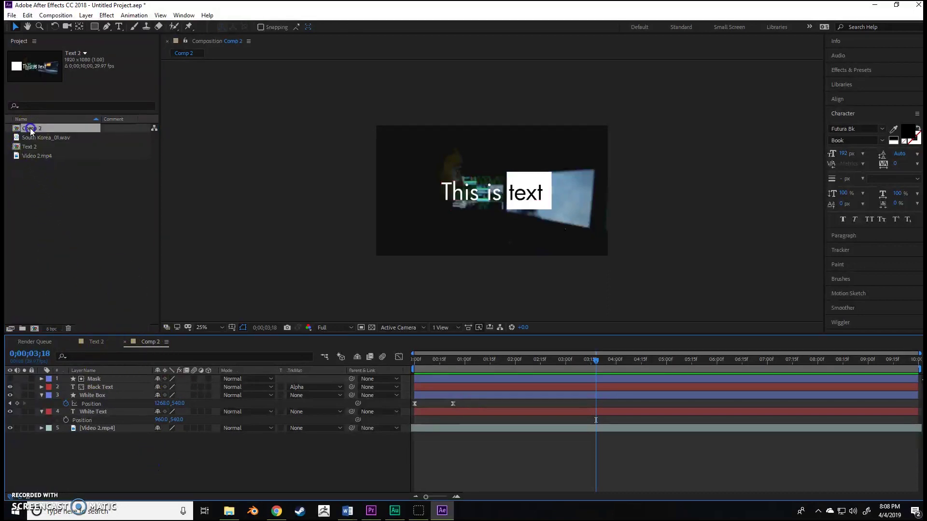
{"action": "key", "text": "Return"}
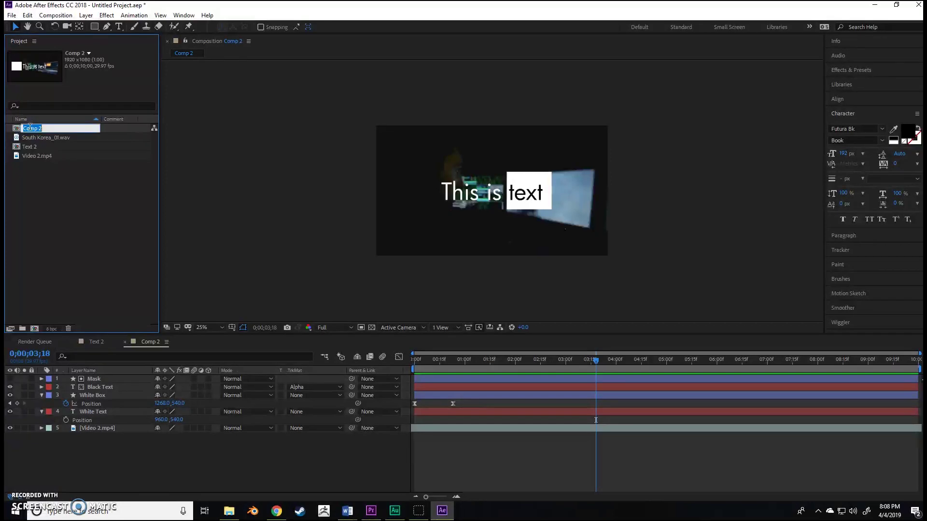
{"action": "type", "text": "Text 1"}
{"action": "key", "text": "Return"}
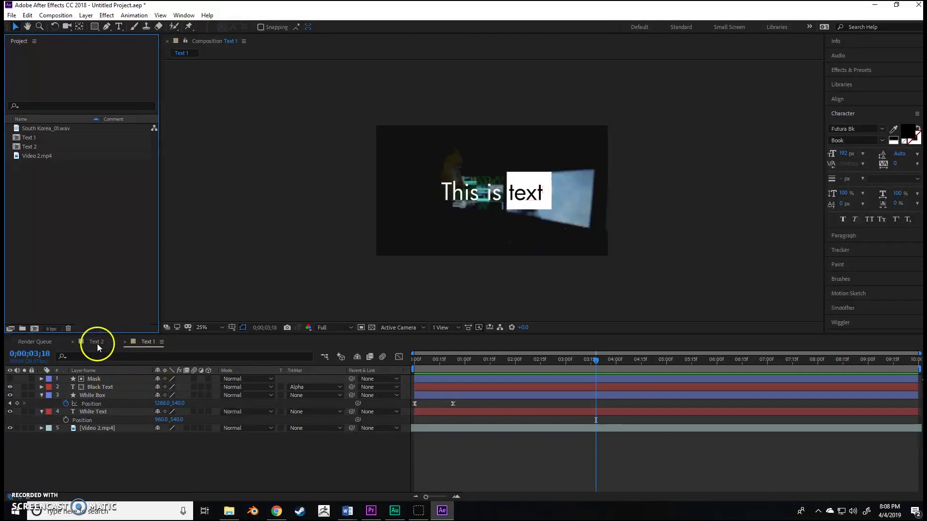
Step: Change the word 'text' to 'us' in the White Text layer
{"action": "left_click", "coordinate": [105, 447]}
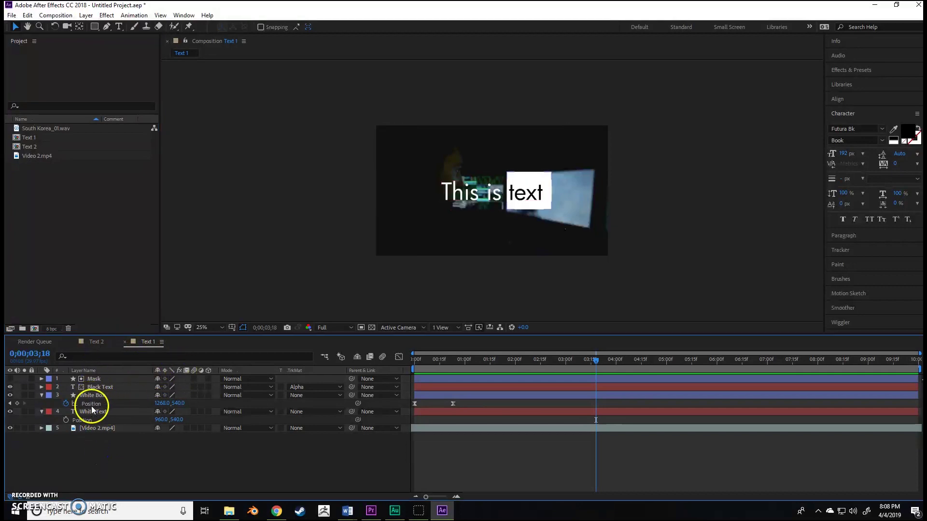
{"action": "left_click", "coordinate": [94, 413]}
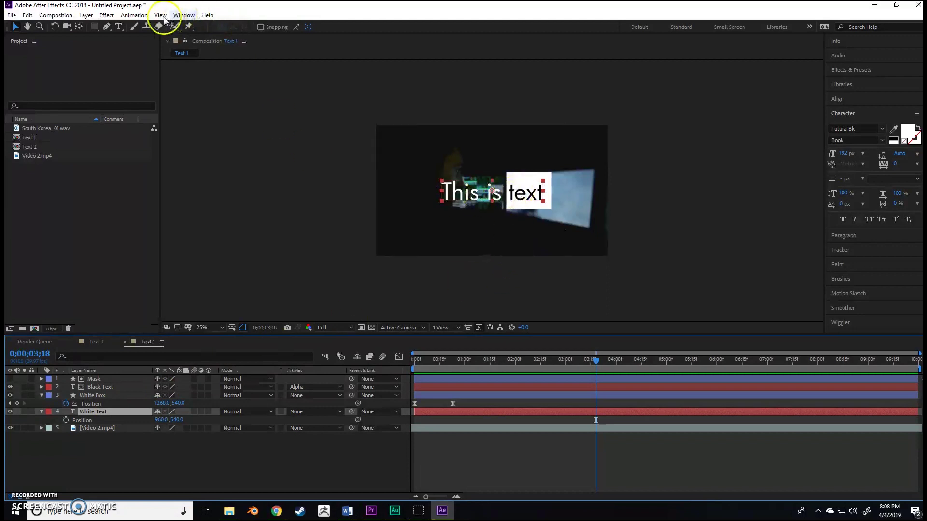
{"action": "left_click_drag", "start_coordinate": [425, 358], "coordinate": [411, 362]}
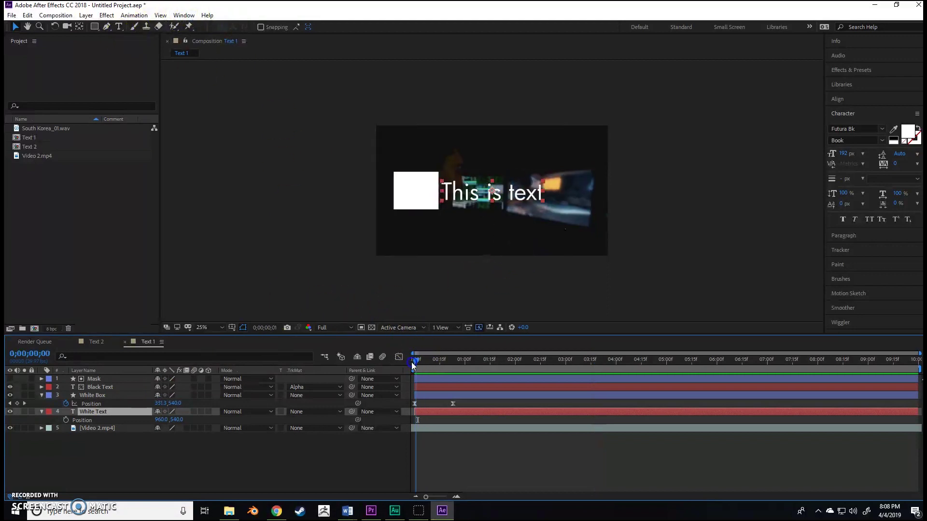
{"action": "left_click", "coordinate": [118, 27]}
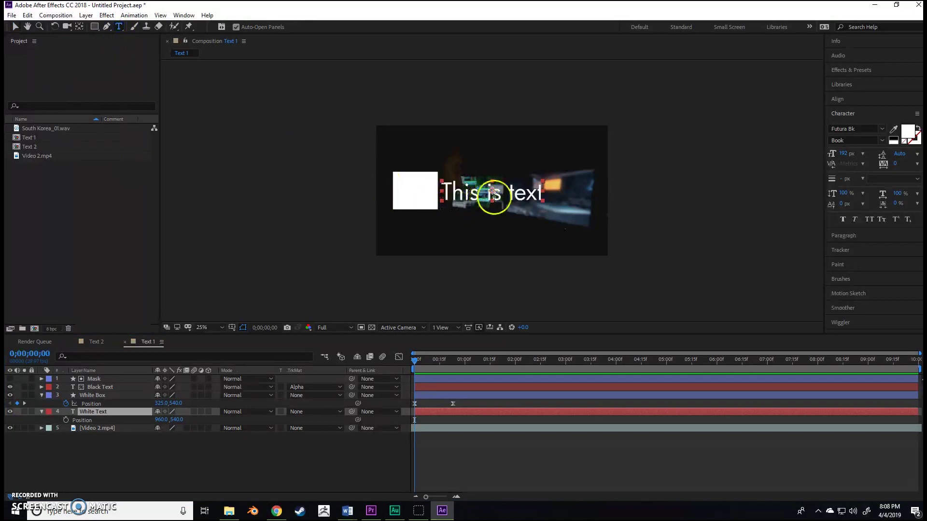
{"action": "double_click", "coordinate": [525, 192]}
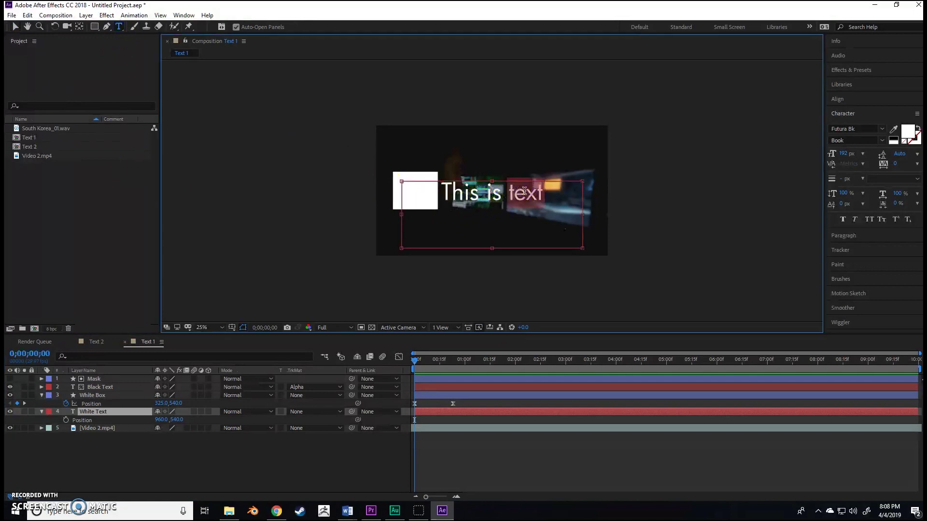
{"action": "key", "text": "BackSpace"}
{"action": "type", "text": "u"}
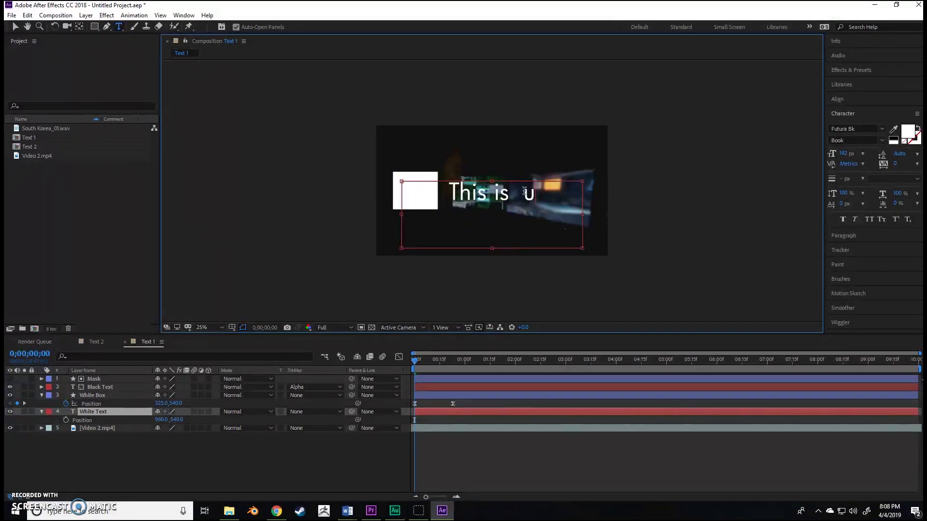
{"action": "key", "text": "BackSpace"}
{"action": "type", "text": "us"}
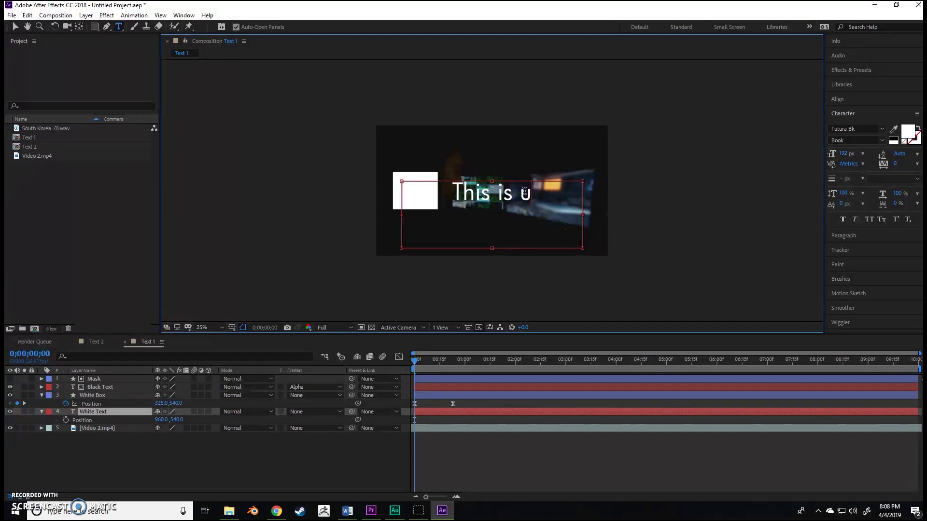
Step: Change Black Text's 'text' to 'us' and preview the 'This is us' reveal
{"action": "left_click", "coordinate": [101, 388]}
{"action": "left_click_drag", "start_coordinate": [425, 367], "coordinate": [450, 355]}
{"action": "left_click", "coordinate": [531, 193]}
{"action": "double_click", "coordinate": [531, 193]}
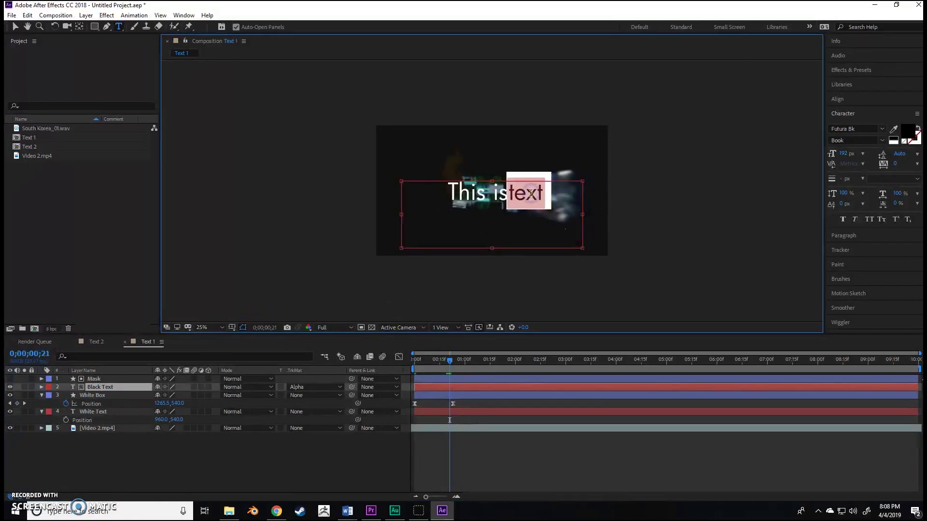
{"action": "type", "text": "us"}
{"action": "left_click", "coordinate": [532, 350]}
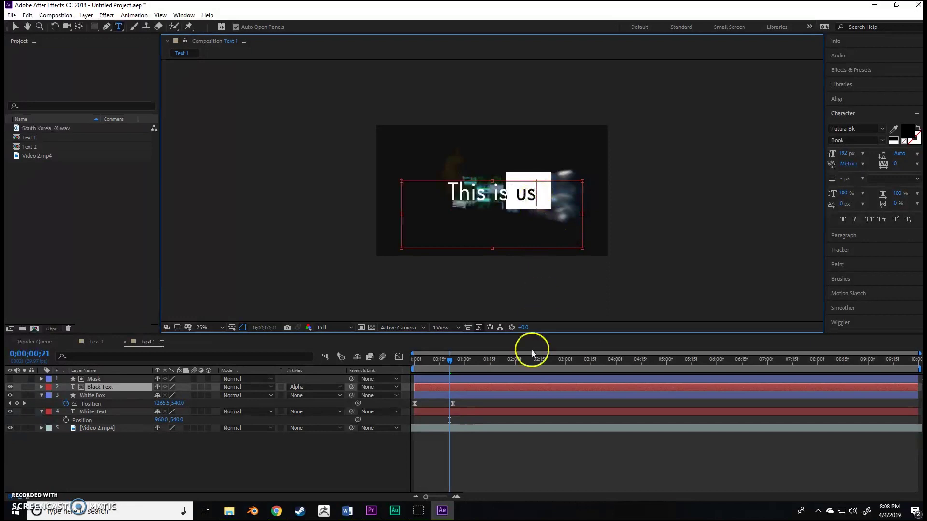
{"action": "key", "text": "space"}
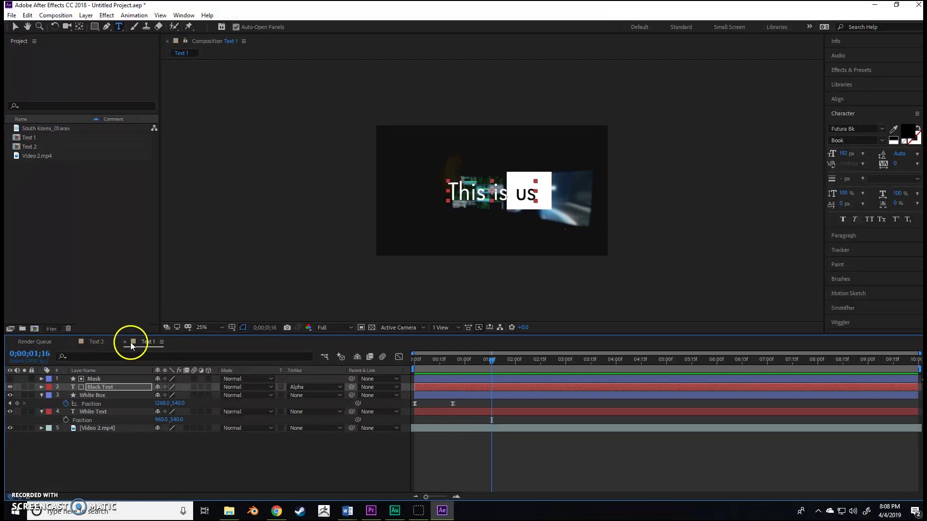
Step: In the Text 2 comp, hide the Video 2.mp4 layer to reveal the yellow background
{"action": "left_click", "coordinate": [105, 344]}
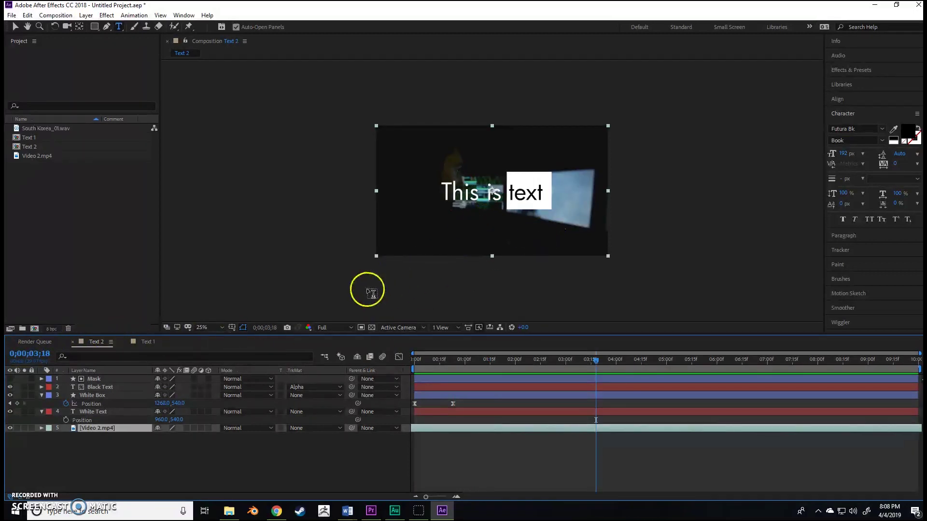
{"action": "left_click", "coordinate": [10, 429]}
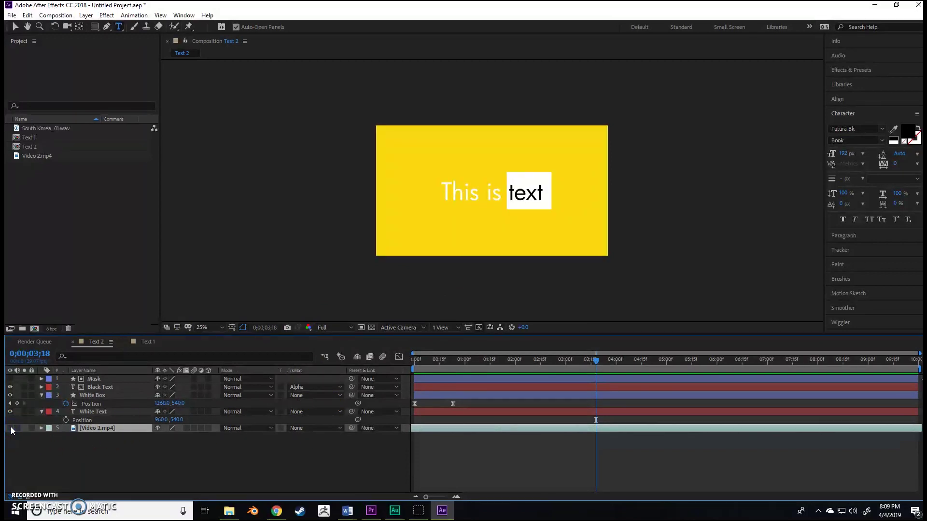